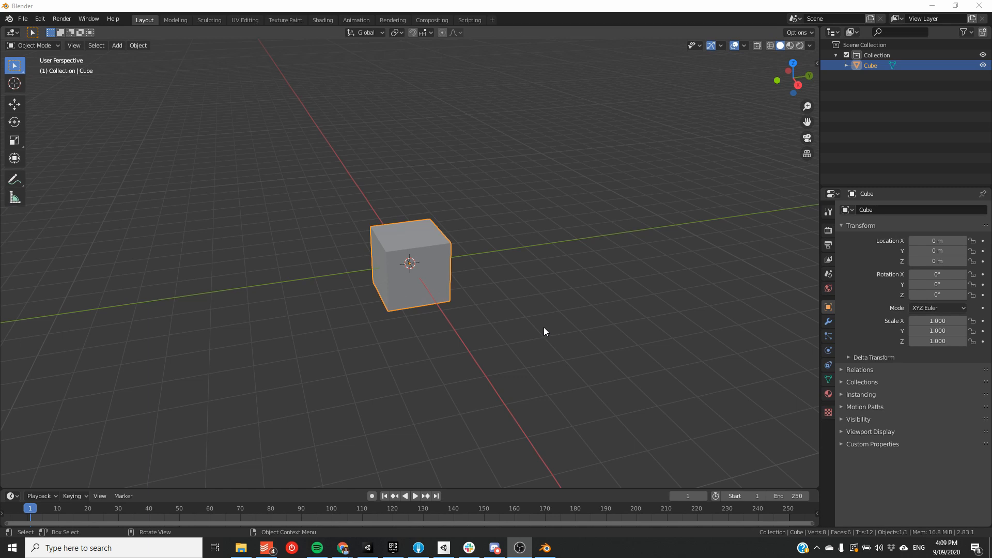
Step: Enter Edit Mode on the default cube
middle_click_drag(521, 324, 560, 329)
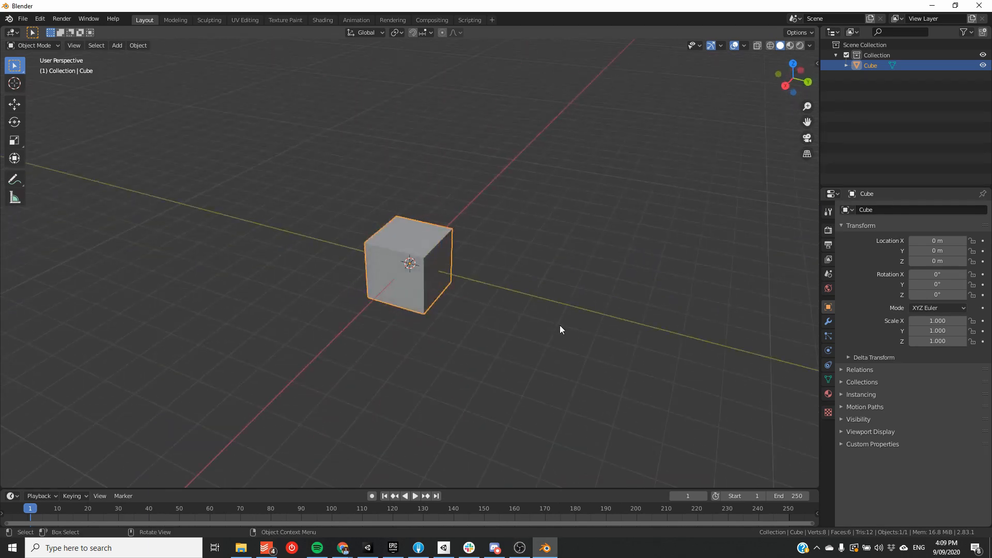
key("Tab")
middle_click_drag(507, 308, 507, 308)
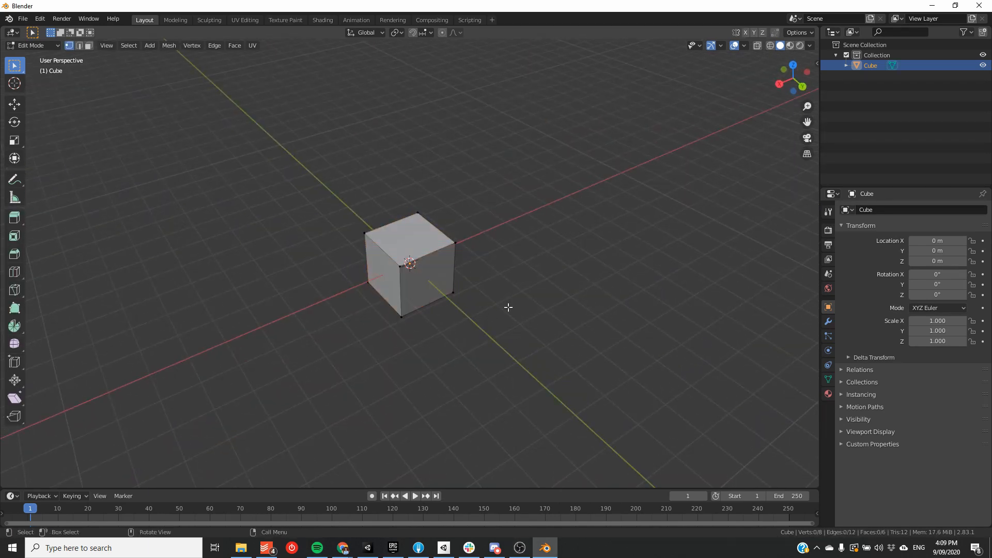
Step: Try moving the box-selected vertices of the cube freely
left_click_drag(479, 194, 342, 286)
key("g")
left_click(447, 232)
key("ctrl+z")
Step: In face select mode, extrude the cube's +Y face outward and scale the new face to about 0.56
key("alt+a")
key("3")
left_click(434, 281)
key("e")
left_click(494, 305)
key("s")
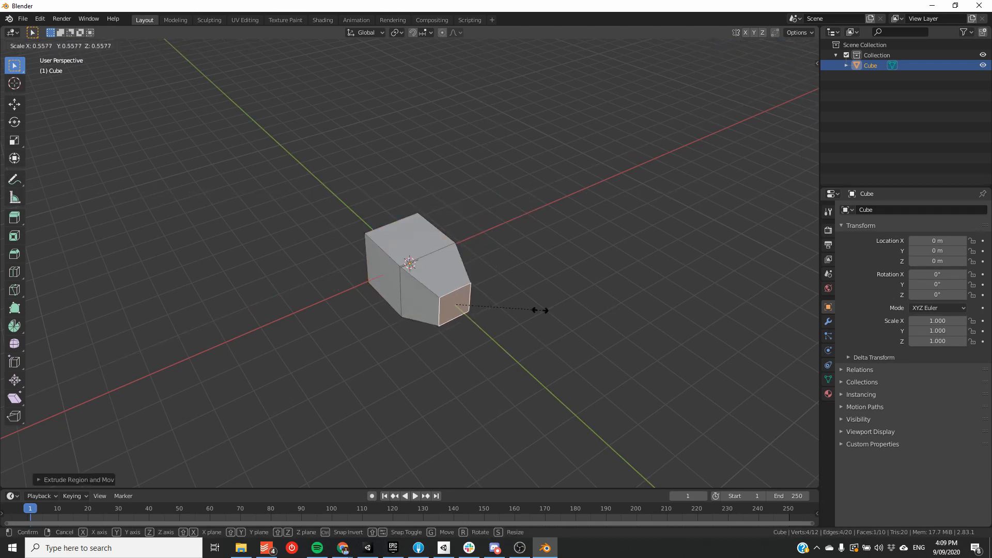
left_click(537, 308)
Step: Extrude the cube's top face upward and scale the new face down to form a taper
middle_click_drag(473, 332, 634, 249)
key("e")
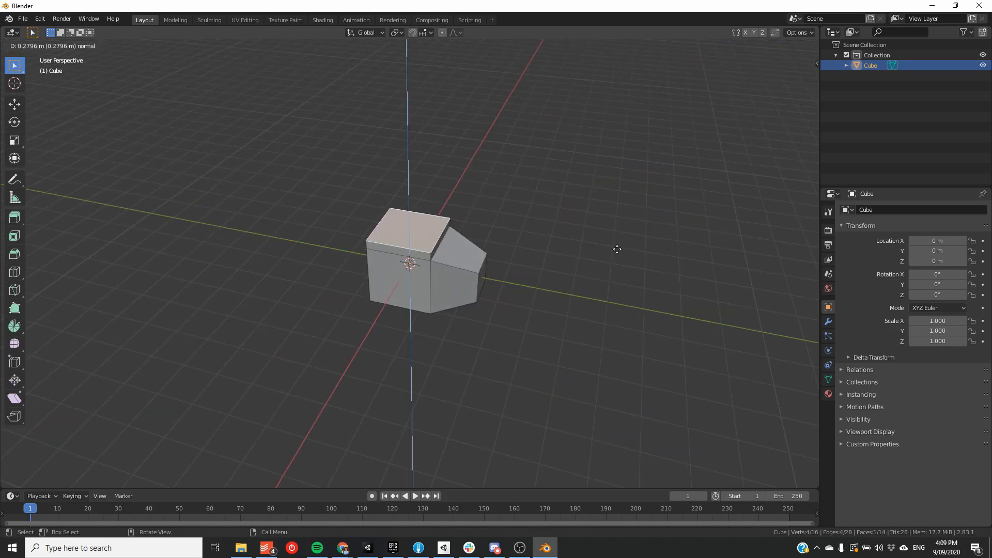
left_click(630, 232)
key("s")
left_click(551, 221)
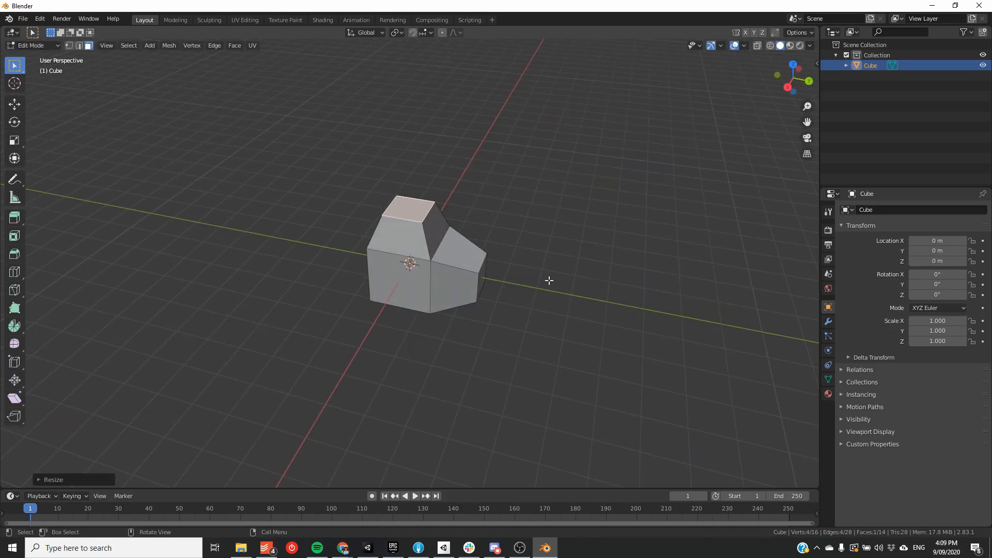
Step: Try scaling the entire mesh in Edit Mode
key("alt+a")
key("Tab")
key("Tab")
middle_click_drag(580, 336, 598, 326)
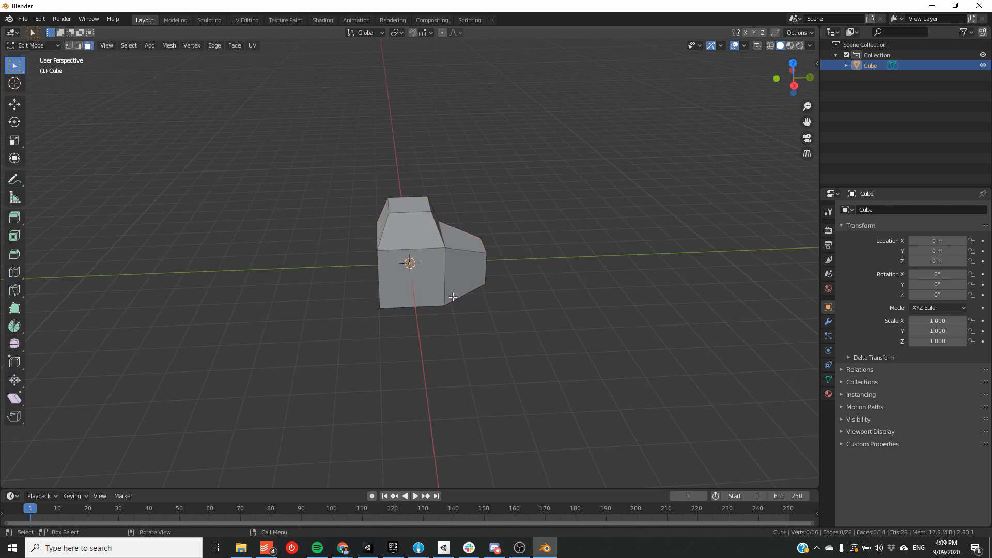
key("a")
key("s")
left_click(592, 292)
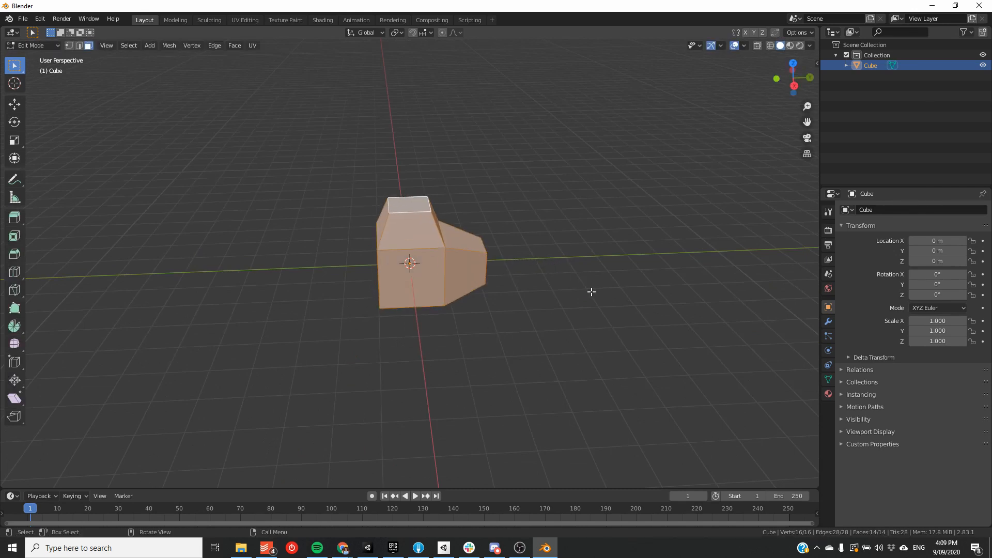
Step: Return to Object Mode and deselect the model
middle_click_drag(608, 268, 615, 326)
key("Tab")
left_click(615, 326)
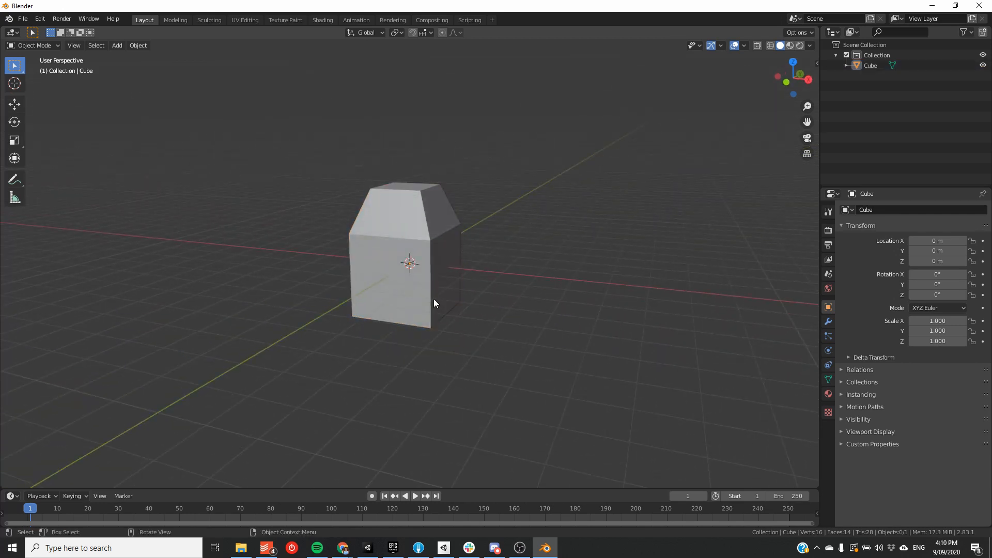
Step: In Edit Mode, move the model's +X side face outward along X to widen the body, and return to Object Mode
left_click(400, 295)
key("Tab")
left_click(520, 326)
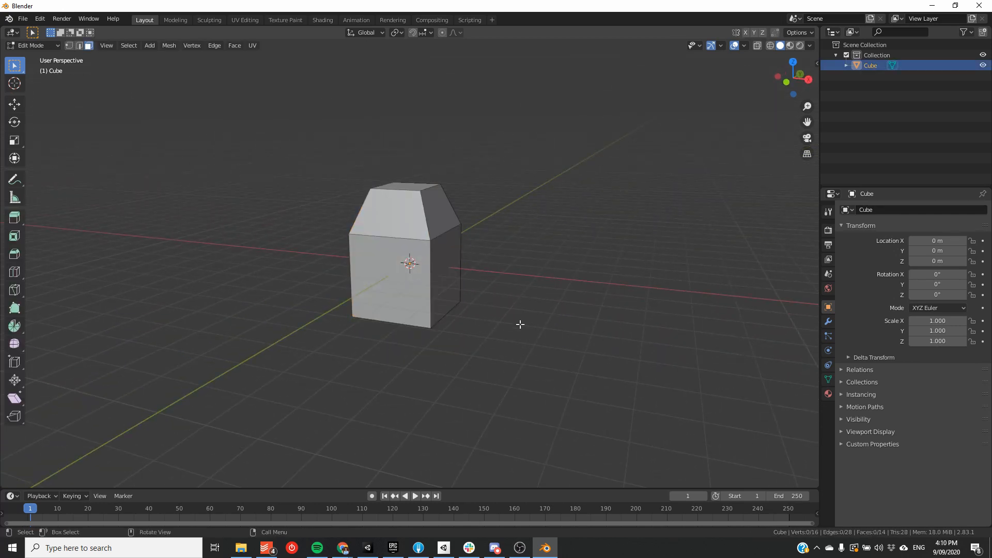
key("1")
key("3")
left_click(402, 287)
left_click(460, 288)
left_click(451, 284)
key("g")
key("x")
left_click(522, 294)
key("Tab")
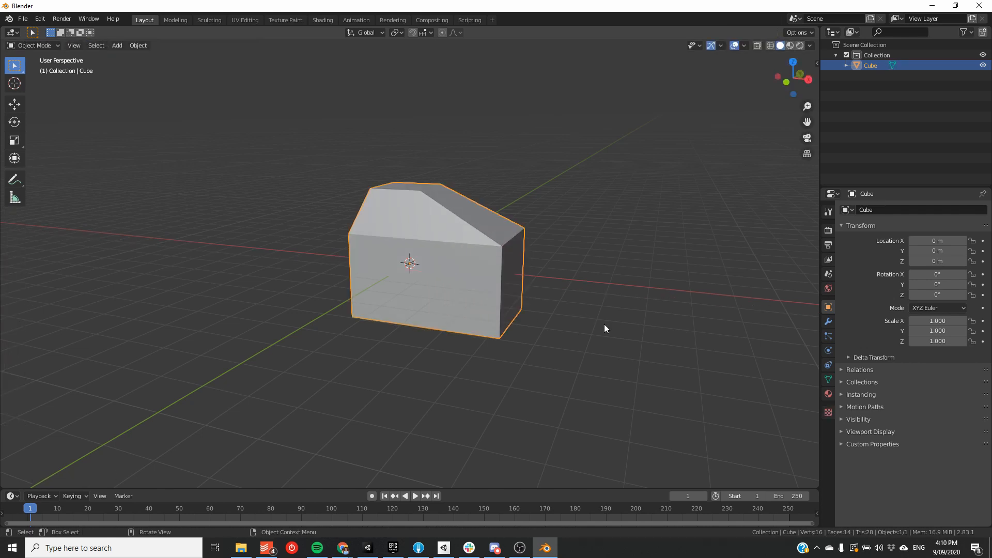
Step: Scale the whole model along global Z to about 1.703 in Object Mode
middle_click_drag(604, 325, 581, 297)
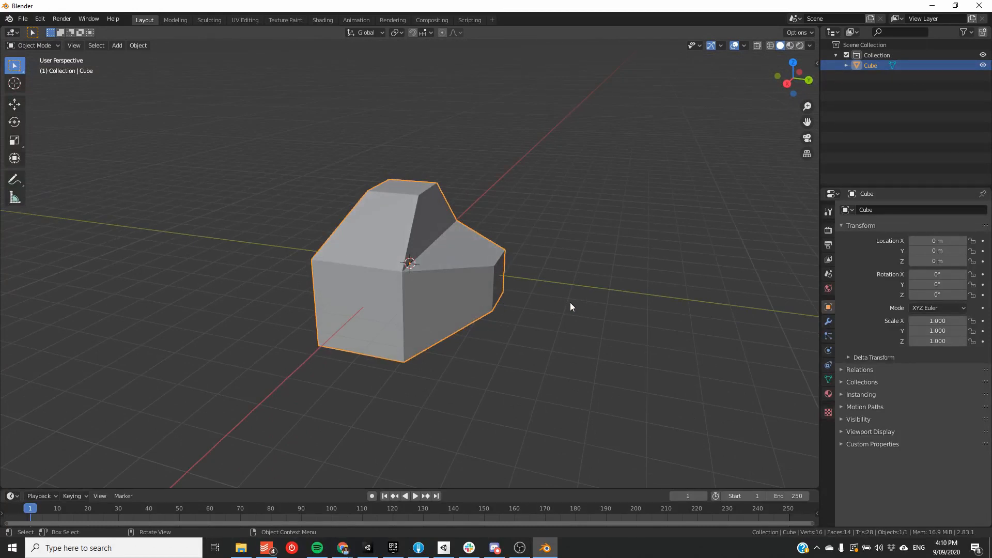
key("s")
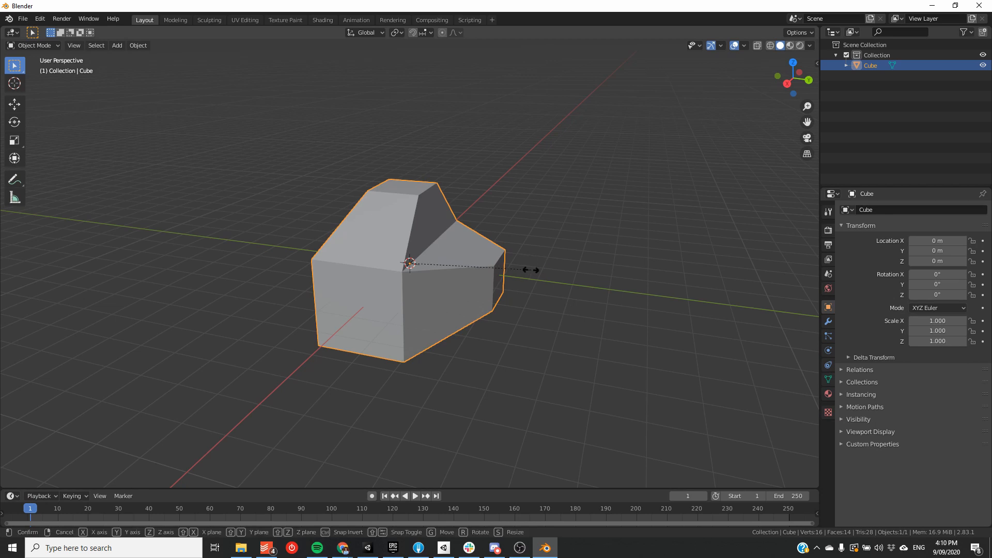
key("Escape")
key("s")
key("z")
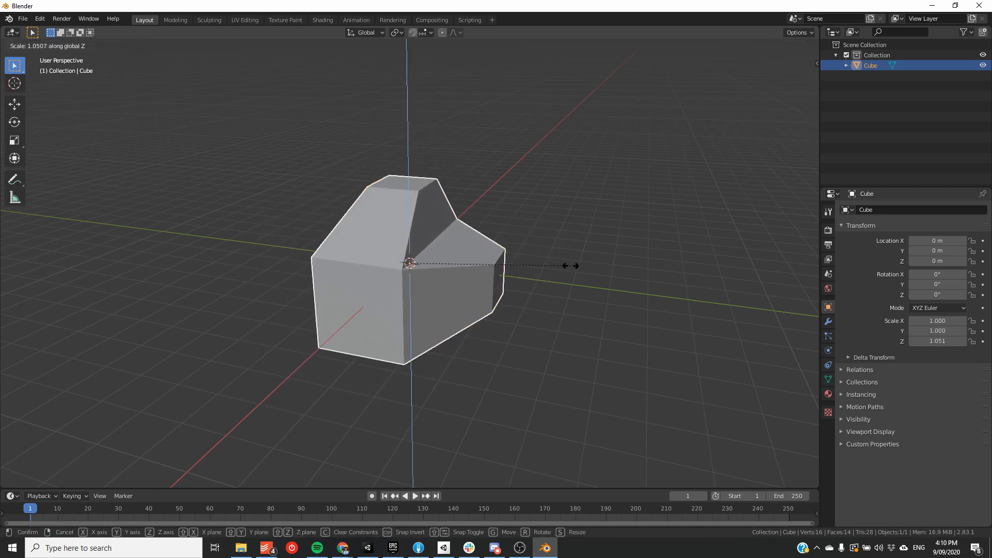
left_click(687, 268)
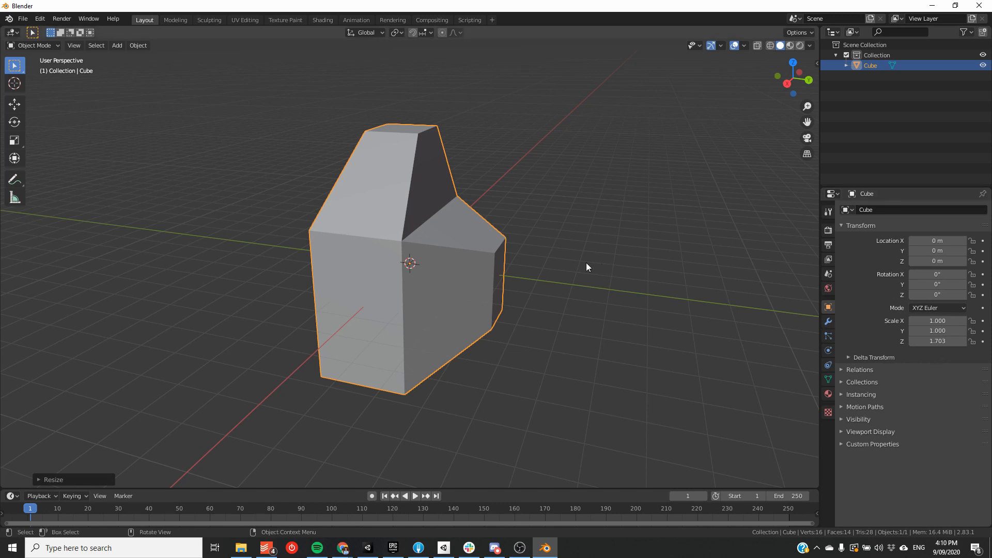
Step: Move the model about 3.19 m along the X axis in Object Mode
key("g")
key("x")
left_click(799, 252)
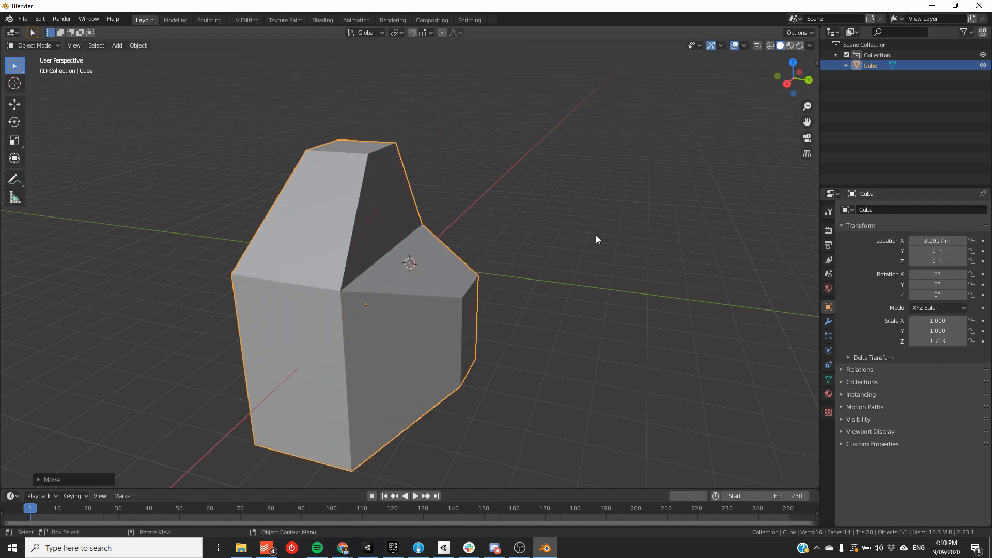
Step: Apply All Transforms to the model
middle_click_drag(596, 234, 490, 240)
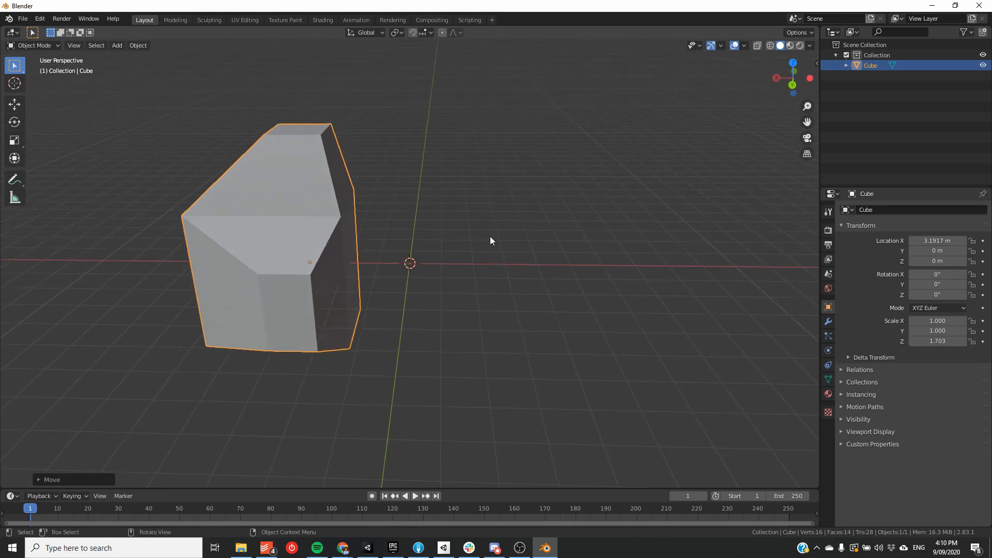
key("ctrl+a")
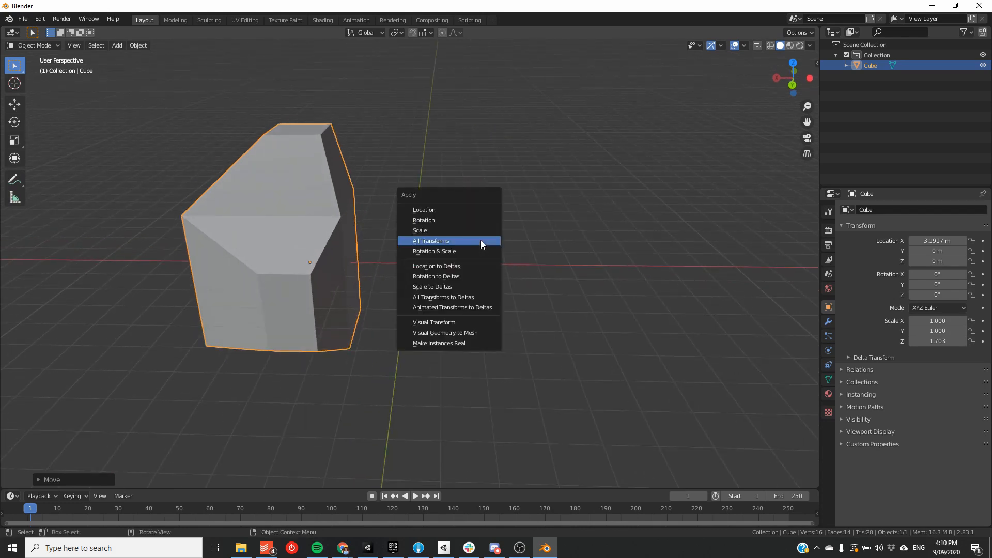
left_click(479, 243)
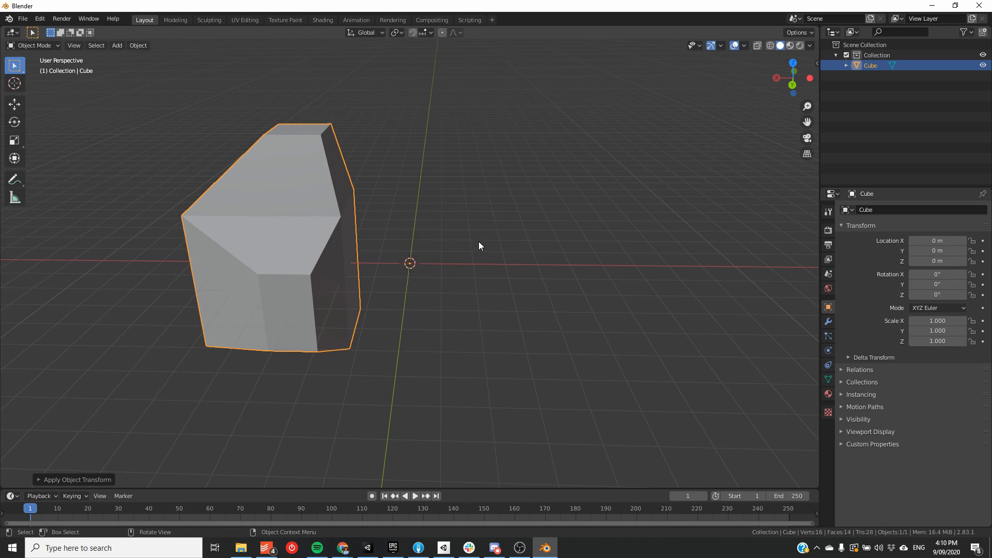
Step: Scale the model along X to about 0.488
middle_click_drag(452, 243, 271, 332)
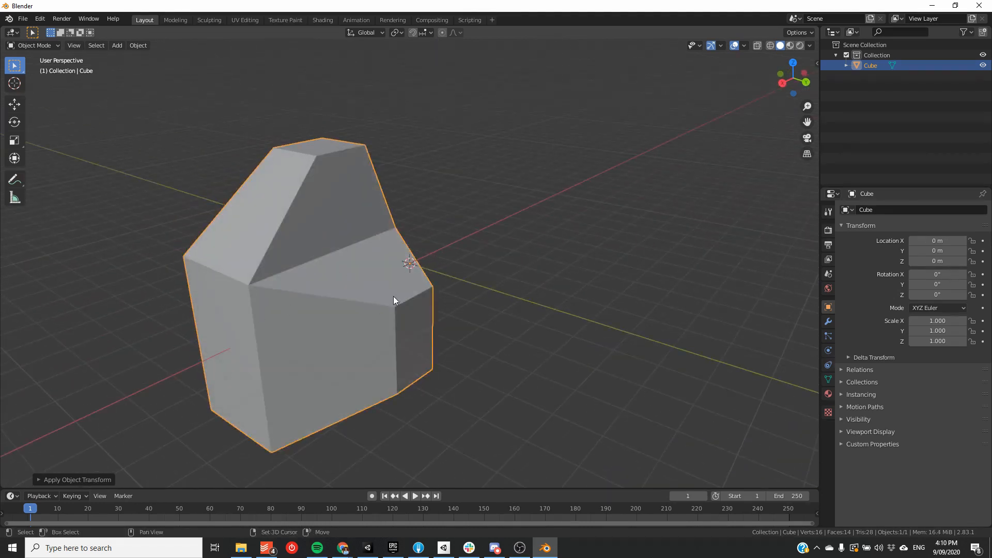
middle_click_drag(399, 301, 464, 283)
key("s")
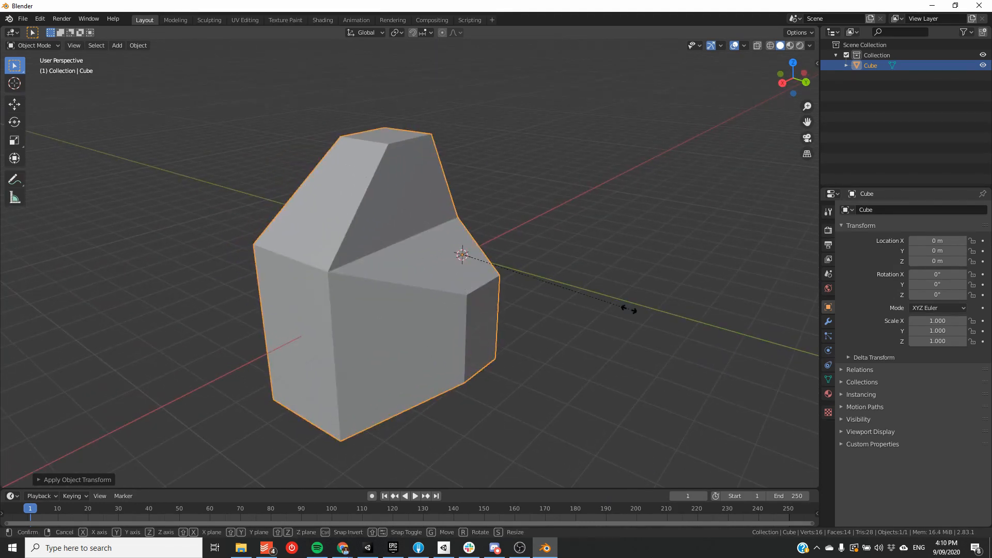
key("x")
left_click(537, 290)
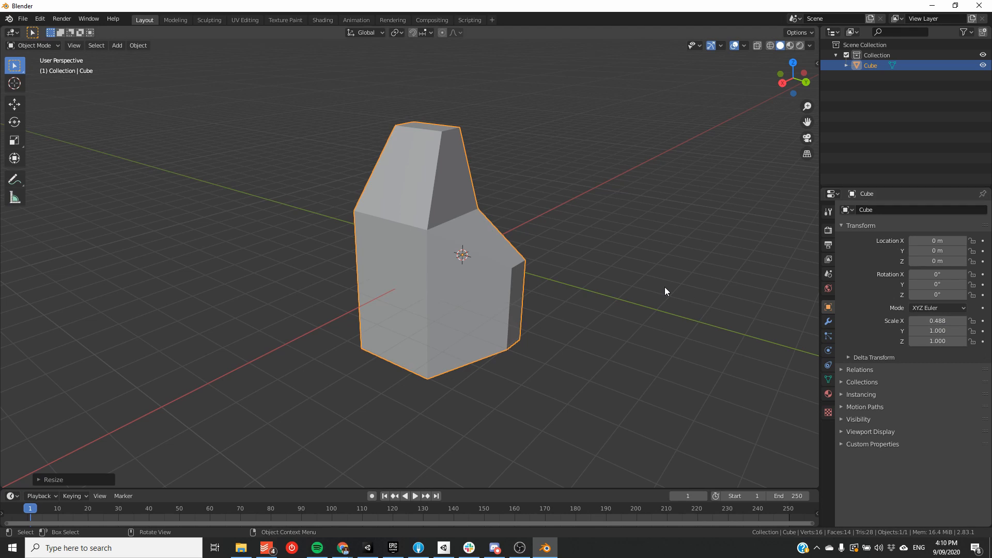
Step: Undo the X scaling, the applied transforms and the X move of the model
middle_click_drag(664, 286, 543, 280)
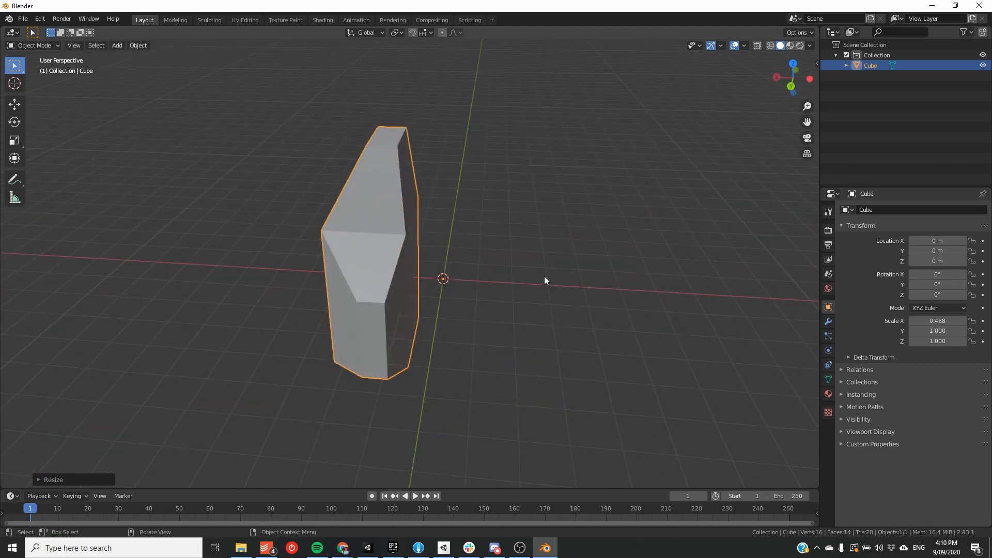
key("ctrl+z")
key("ctrl+z")
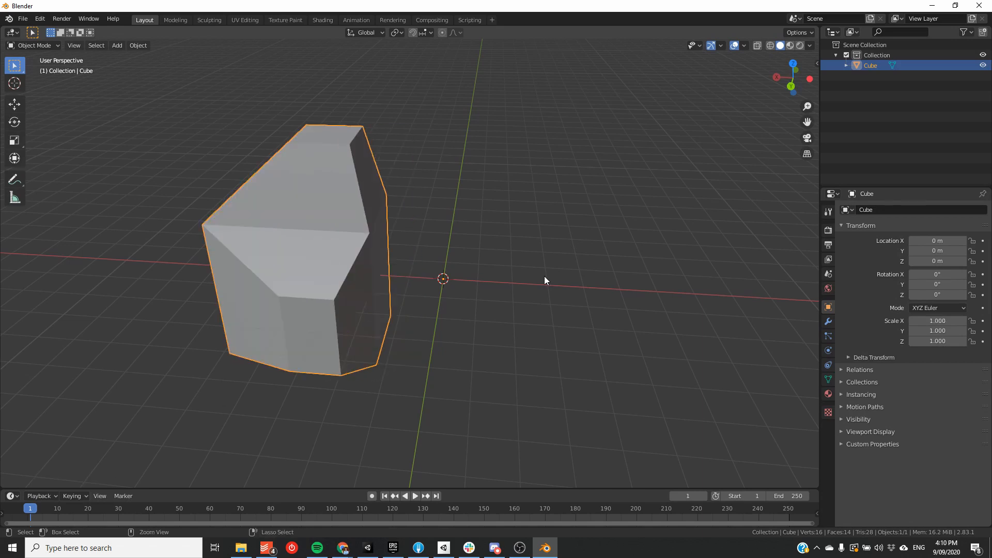
middle_click_drag(533, 288, 596, 290)
key("g")
key("x")
right_click(566, 263)
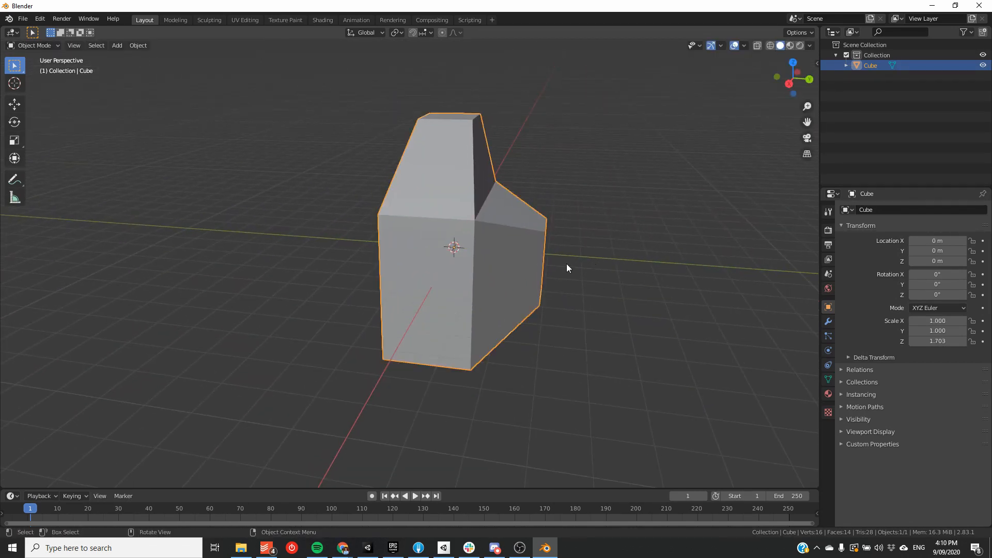
Step: In Edit Mode, move the entire mesh along X away from its origin, and return to Object Mode
key("Tab")
middle_click_drag(638, 250, 461, 249)
key("a")
key("g")
key("x")
left_click(466, 260)
key("Tab")
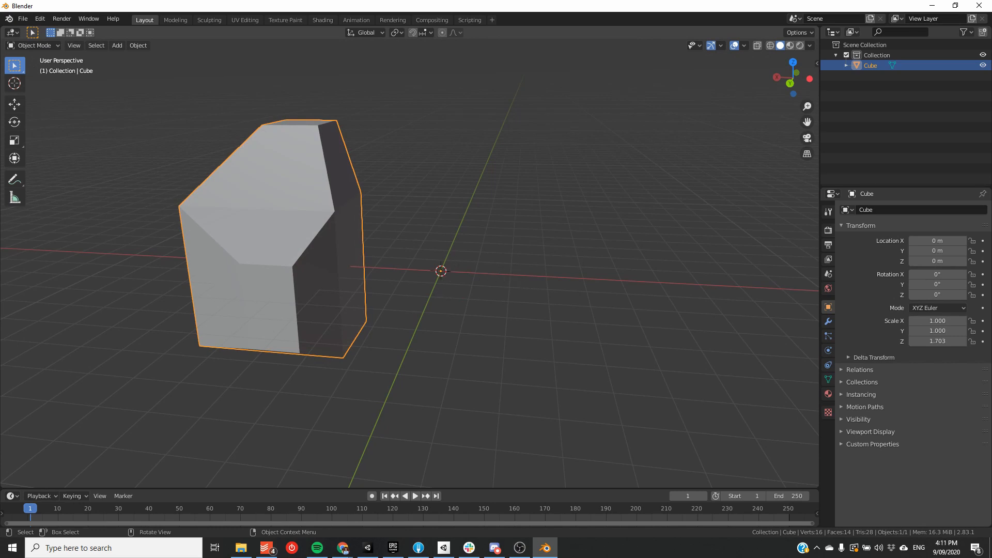
Step: Try rotating the model about the global Y axis around its offset origin
key("r")
key("Escape")
key("r")
key("y")
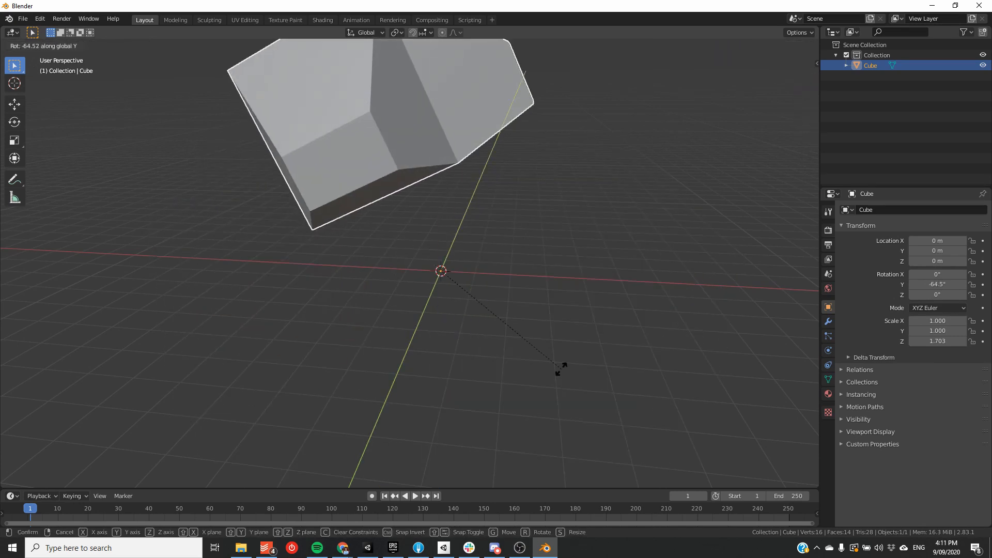
key("Escape")
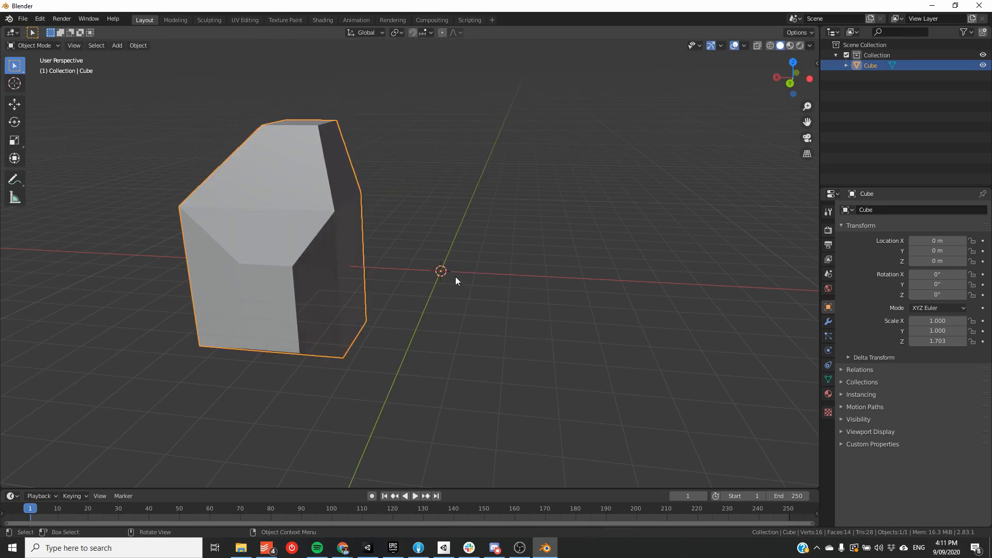
Step: Undo the mesh's X move and clear the mesh selection
key("ctrl+z")
key("ctrl+z")
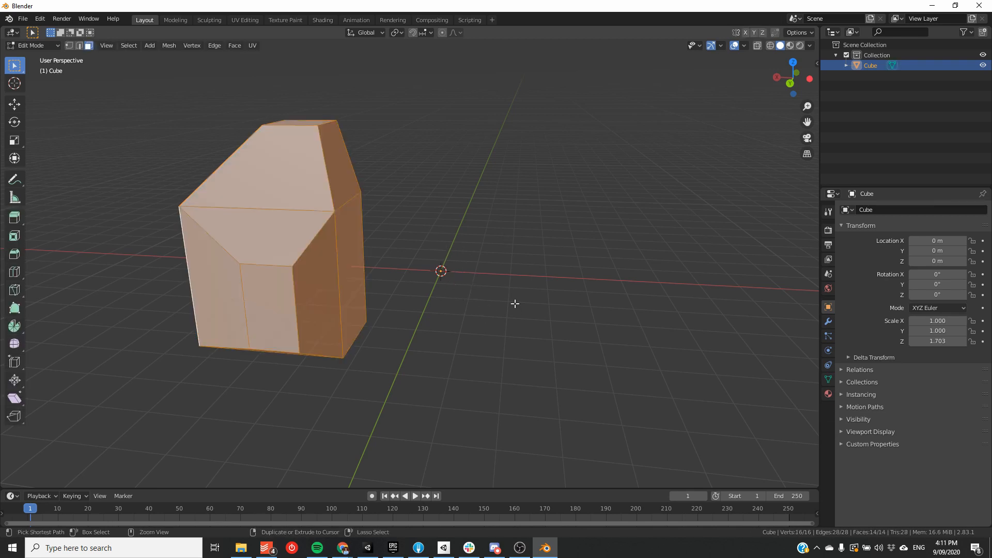
left_click(575, 292)
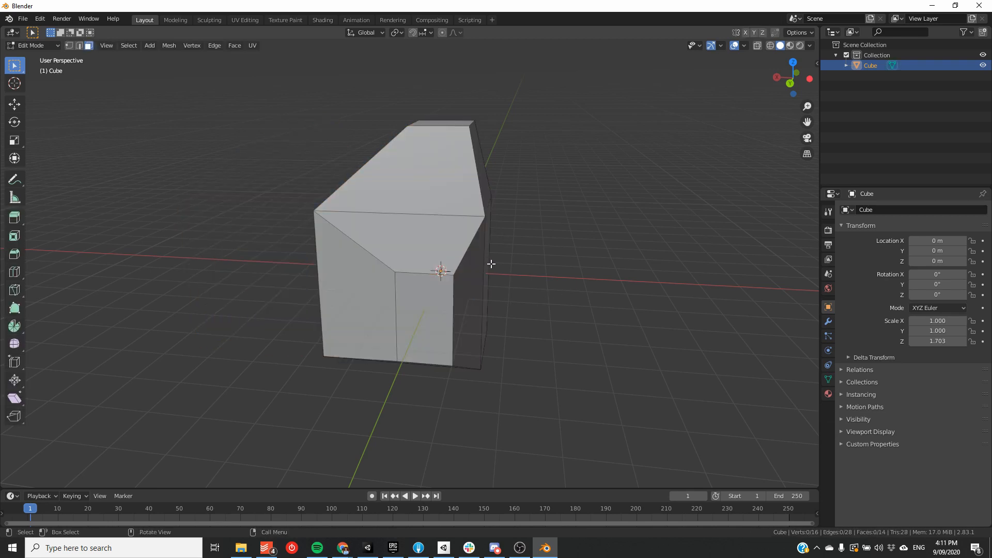
Step: Move all of the mesh along X in Edit Mode again and switch back to Object Mode
key("a")
key("g")
key("x")
left_click(390, 259)
key("Tab")
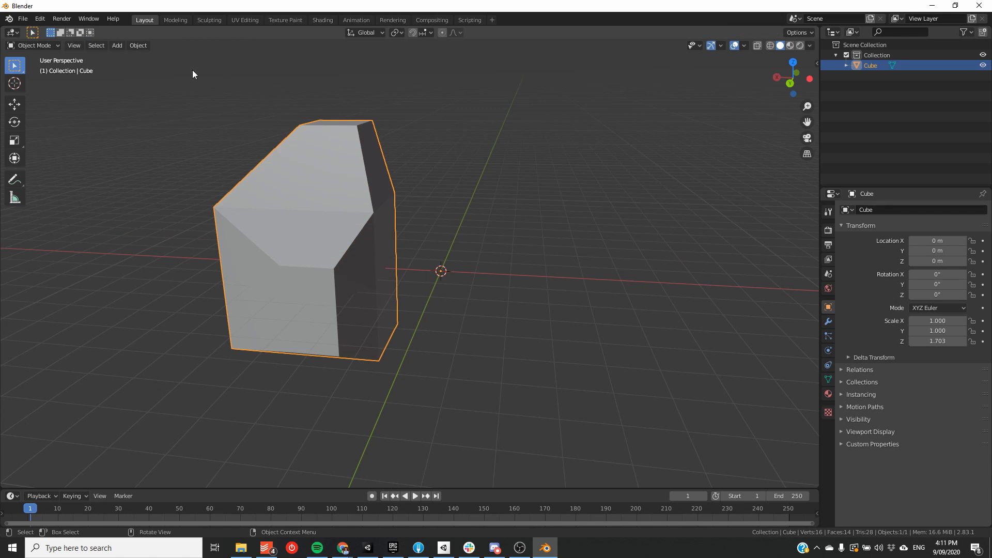
Step: Set the model's origin to its geometry
left_click(138, 46)
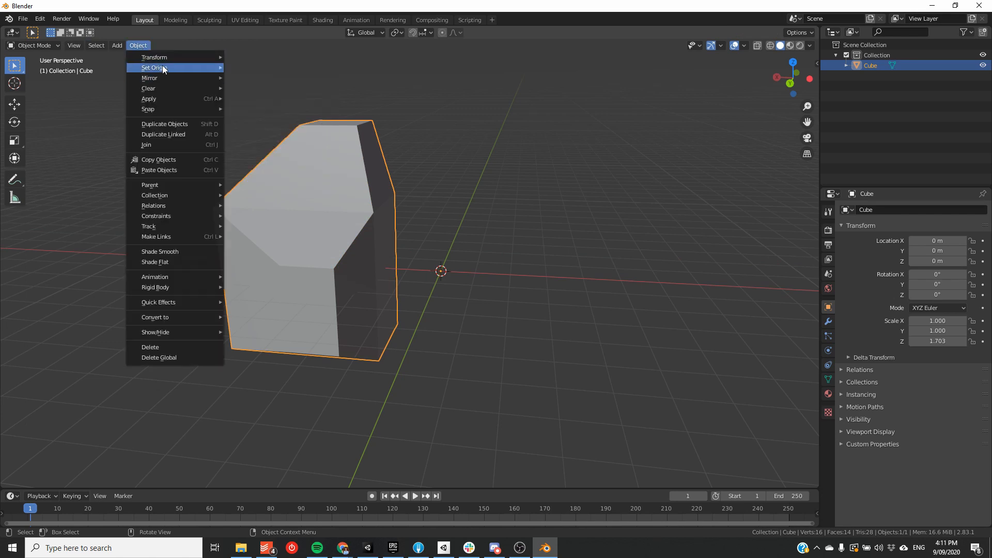
mouse_move(164, 70)
left_click(290, 80)
Step: Try rotating the model about the global X axis around its new origin
middle_click_drag(456, 113, 587, 250)
key("r")
key("x")
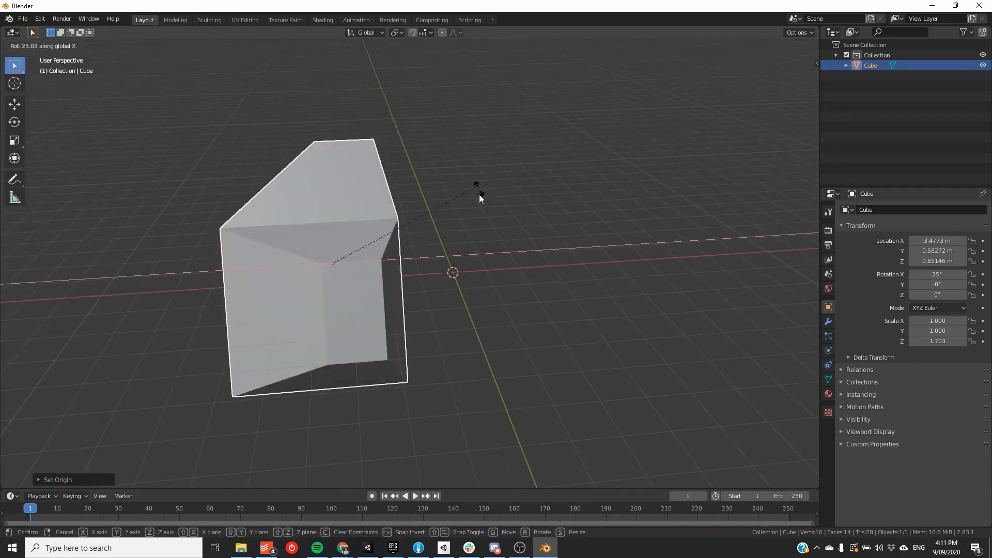
right_click(503, 200)
Step: Undo the origin change and the mesh's X move, and return to Object Mode
key("ctrl+z")
key("ctrl+z")
key("ctrl+z")
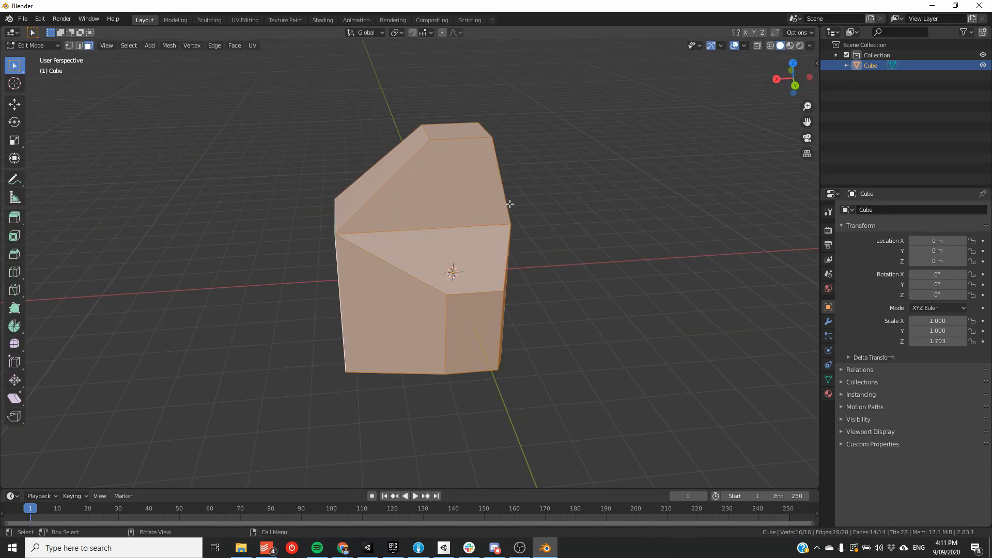
key("Tab")
Step: Apply all transforms to the cube model in Object Mode
middle_click_drag(596, 279, 560, 297)
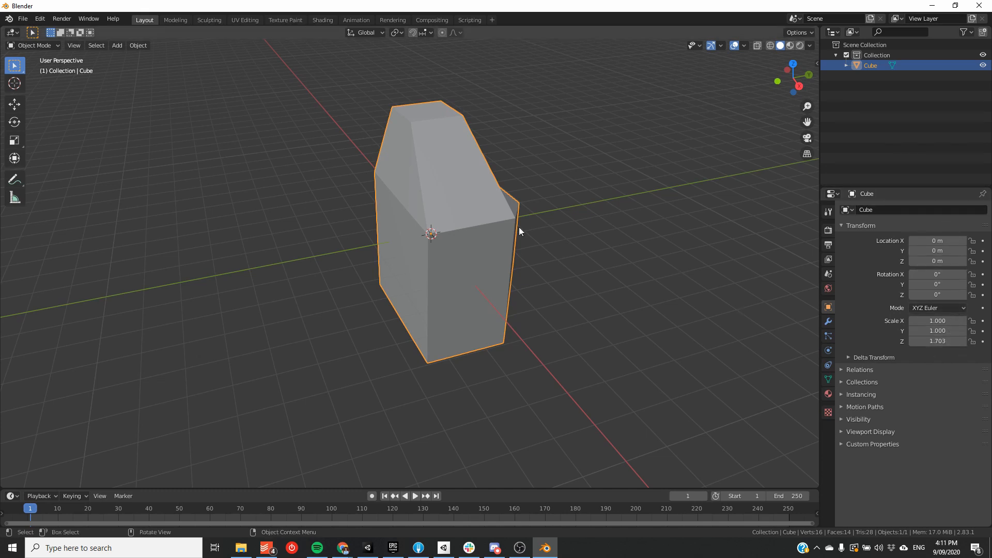
key("ctrl+a")
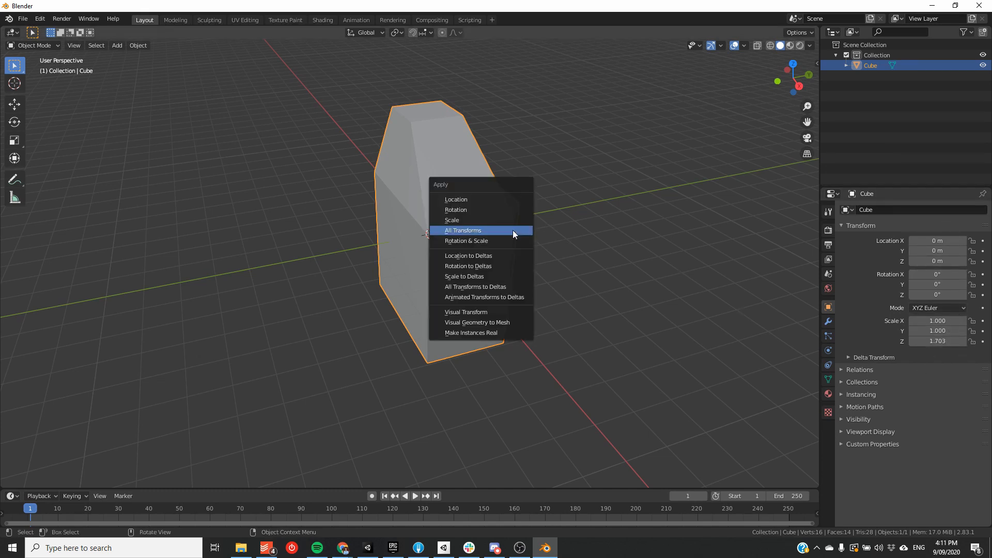
left_click(512, 231)
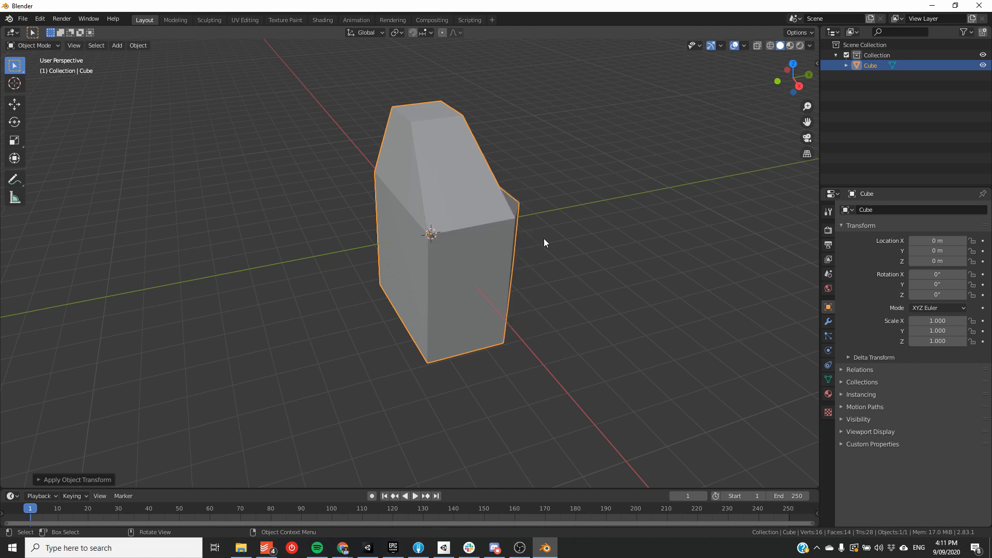
middle_click_drag(544, 237, 645, 230)
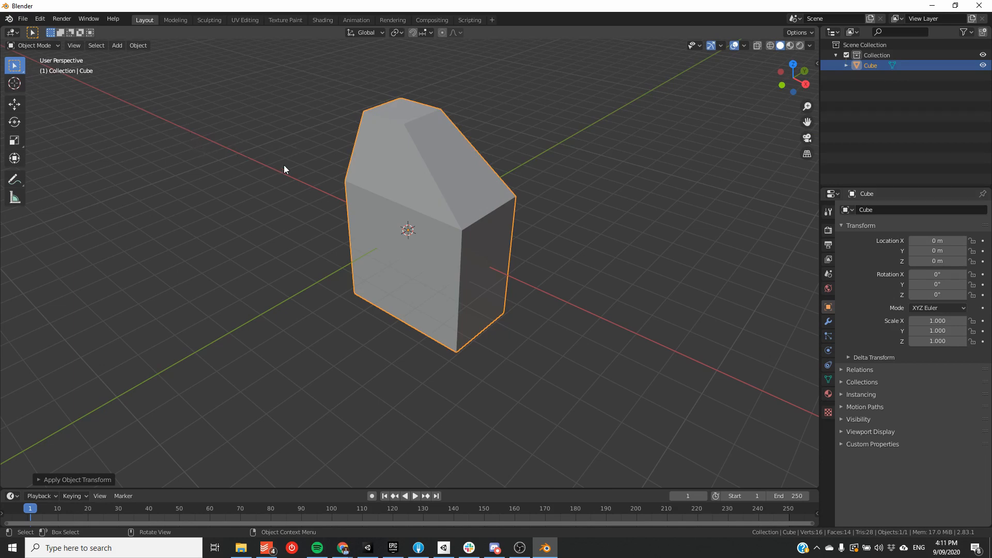
Step: Start an FBX export of the model and enable the experimental Apply Transform option
left_click(23, 19)
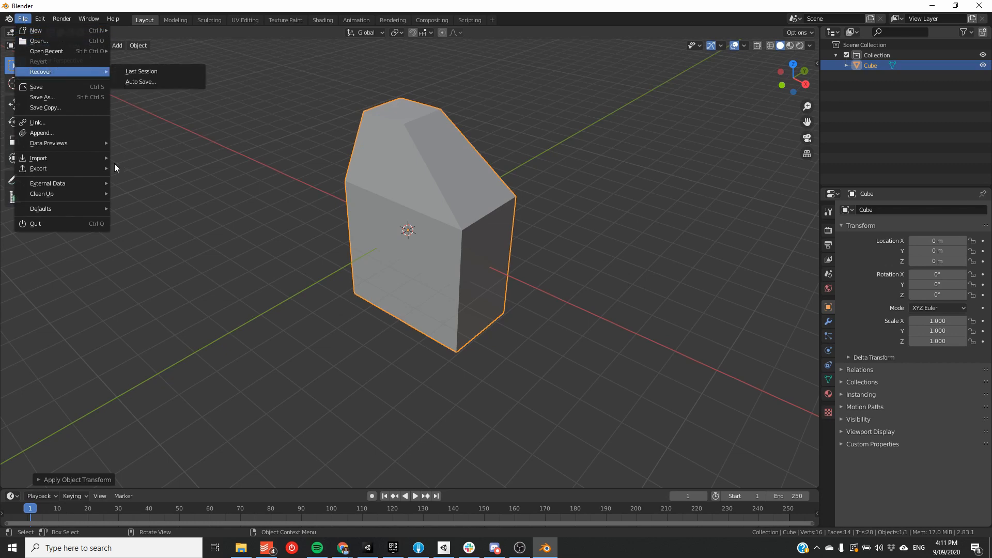
mouse_move(76, 168)
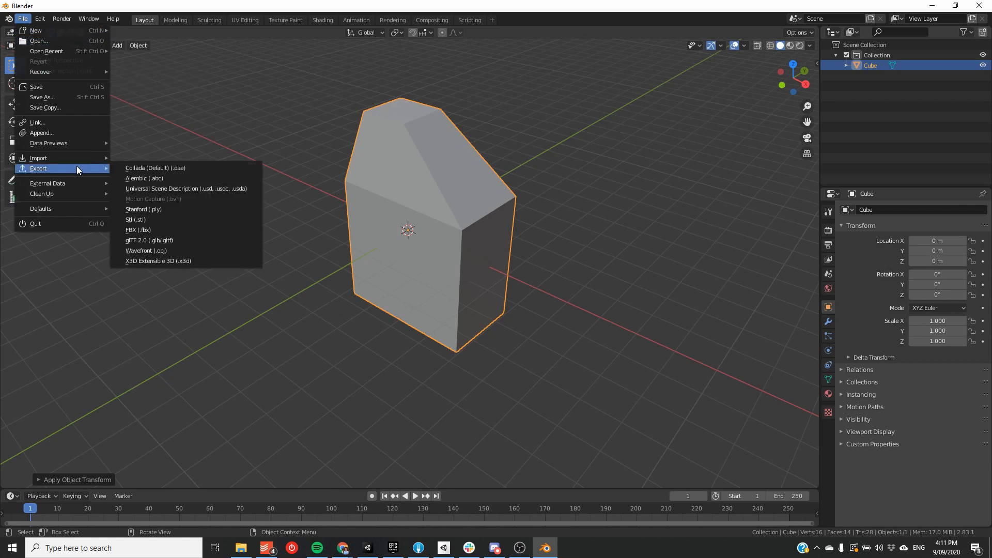
left_click(161, 230)
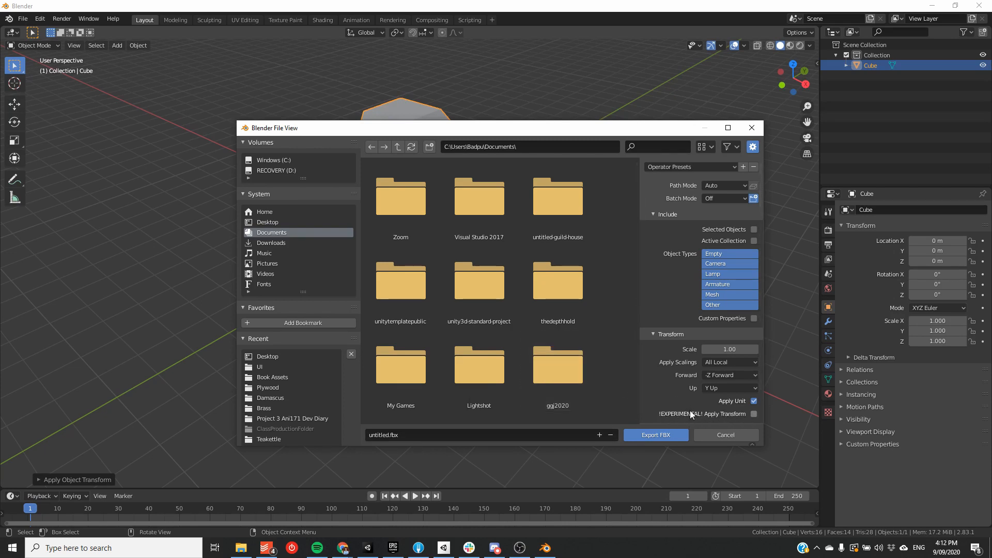
left_click(754, 414)
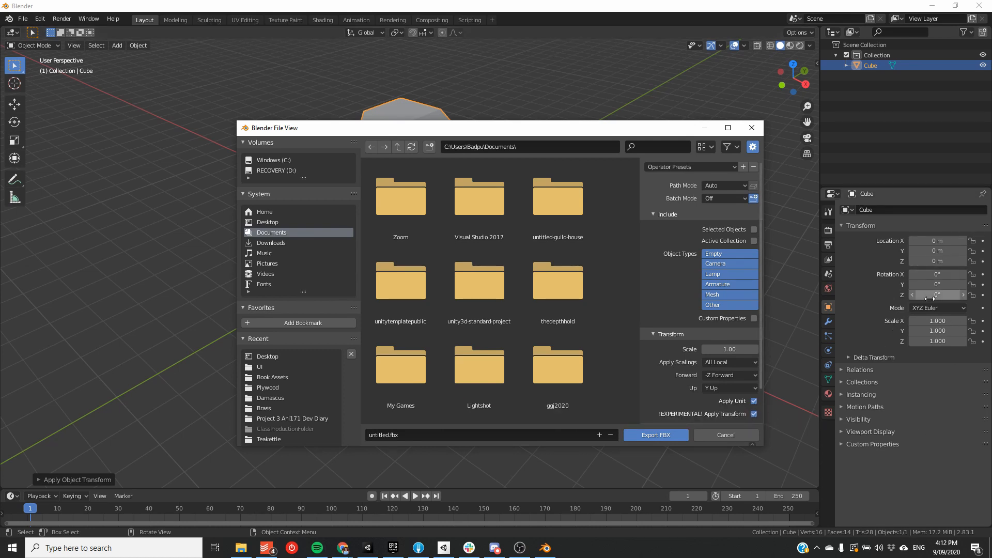
scroll(705, 319, "down", 2)
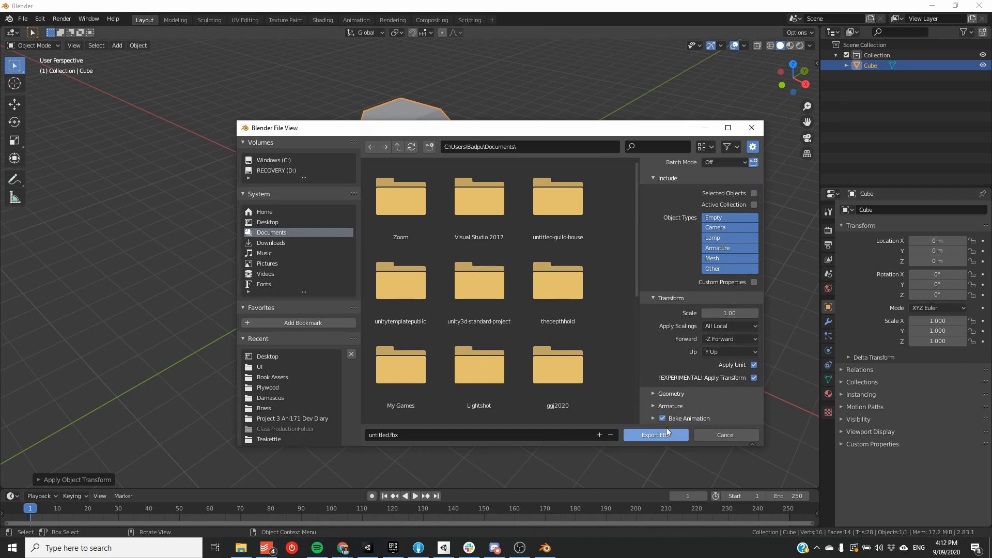
scroll(702, 380, "up", 2)
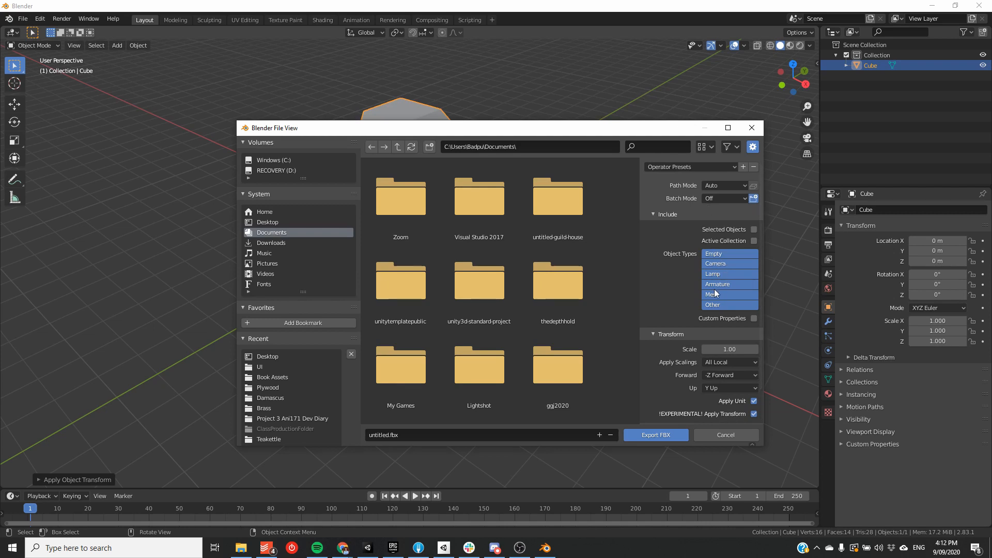
Step: Try limiting the exported object types to Camera, and re-enable all the object types
left_click(715, 264)
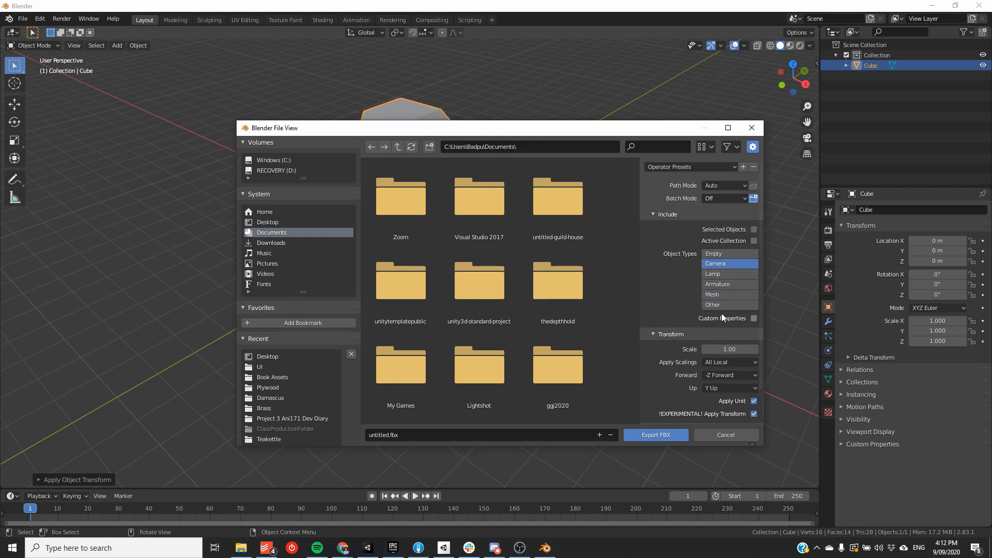
left_click(718, 253)
left_click(725, 304, "shift")
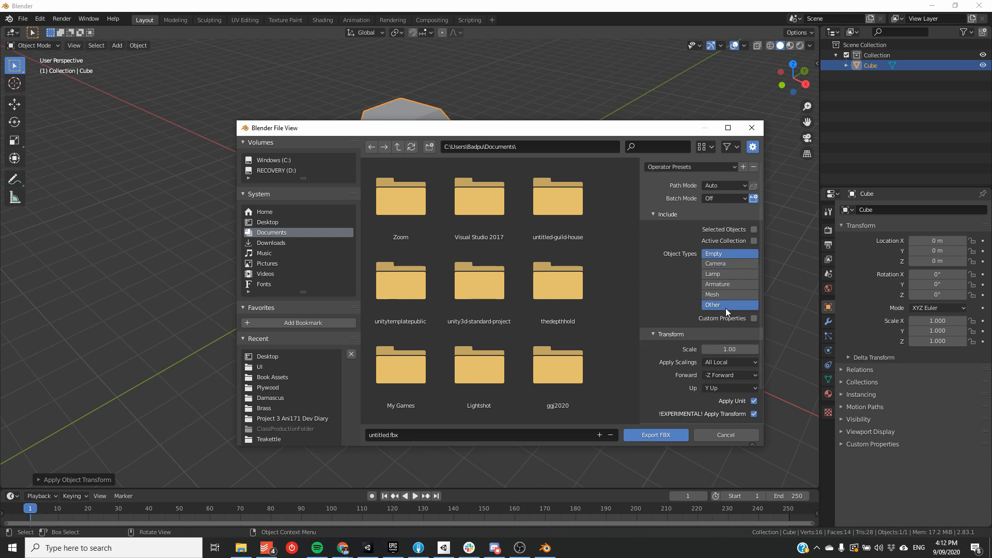
left_click(726, 295, "shift")
left_click(727, 273, "shift")
left_click(730, 264, "shift")
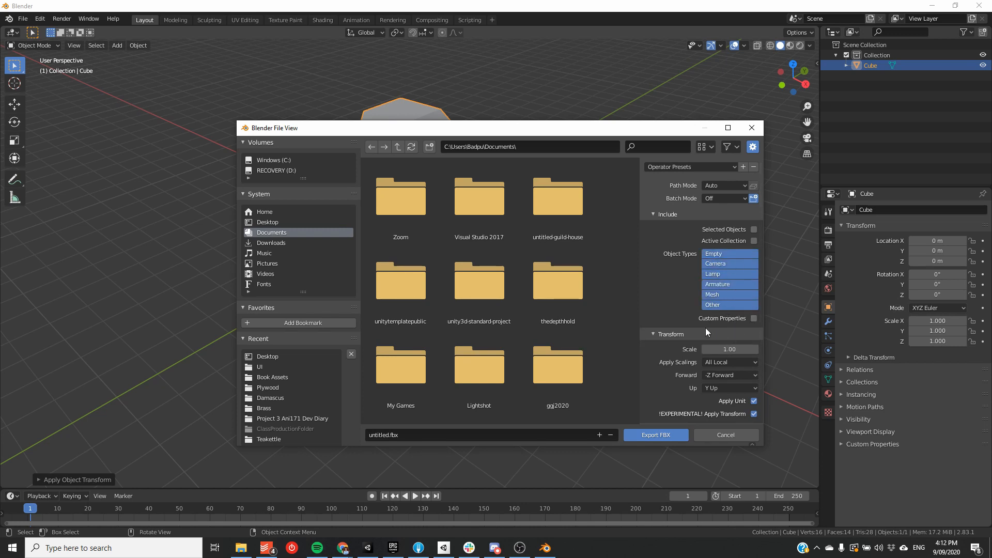
Step: Name the export file Rock_Model.fbx and export the FBX to the Documents folder
left_click(416, 434)
key("Home")
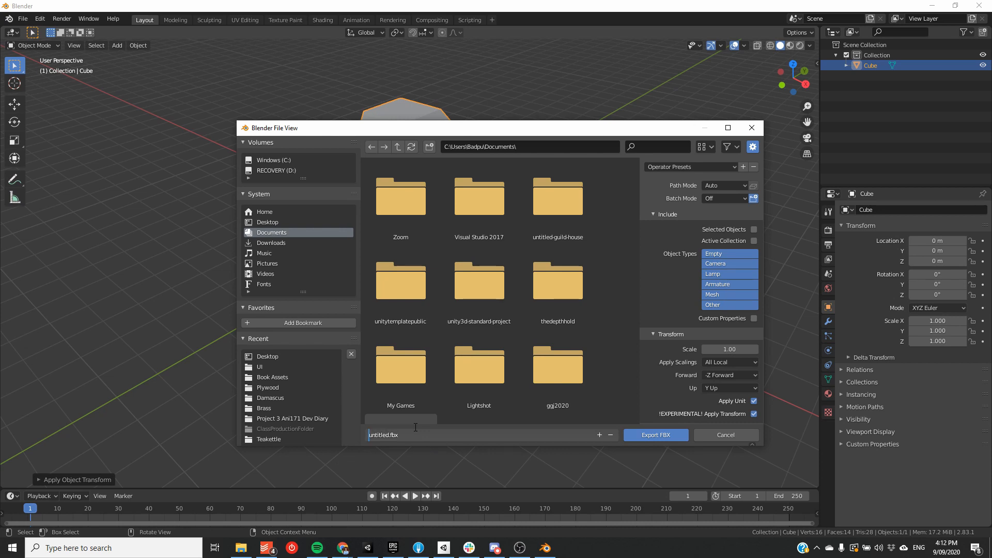
key("BackSpace")
key("BackSpace")
key("BackSpace")
key("BackSpace")
key("BackSpace")
key("BackSpace")
key("BackSpace")
key("BackSpace")
type("Rock_Mod")
left_click(463, 443)
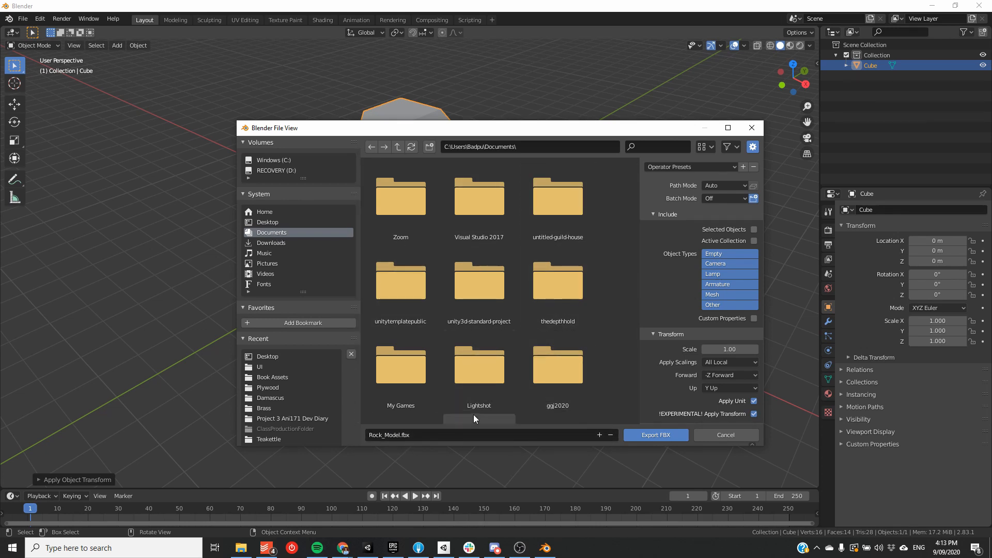
left_click(665, 436)
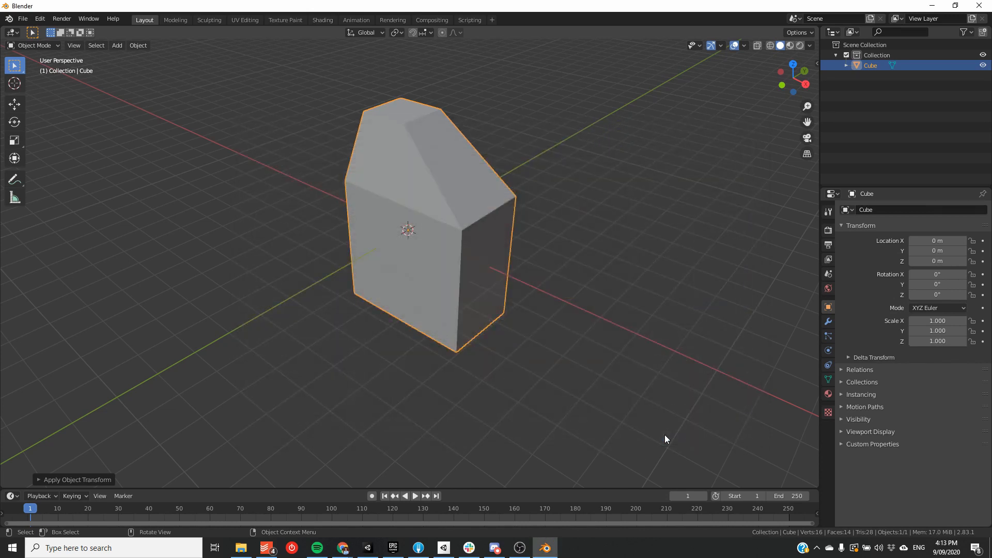
Step: Switch to Unity and import Rock_Model from the Documents folder into the project's Assets
left_click(932, 7)
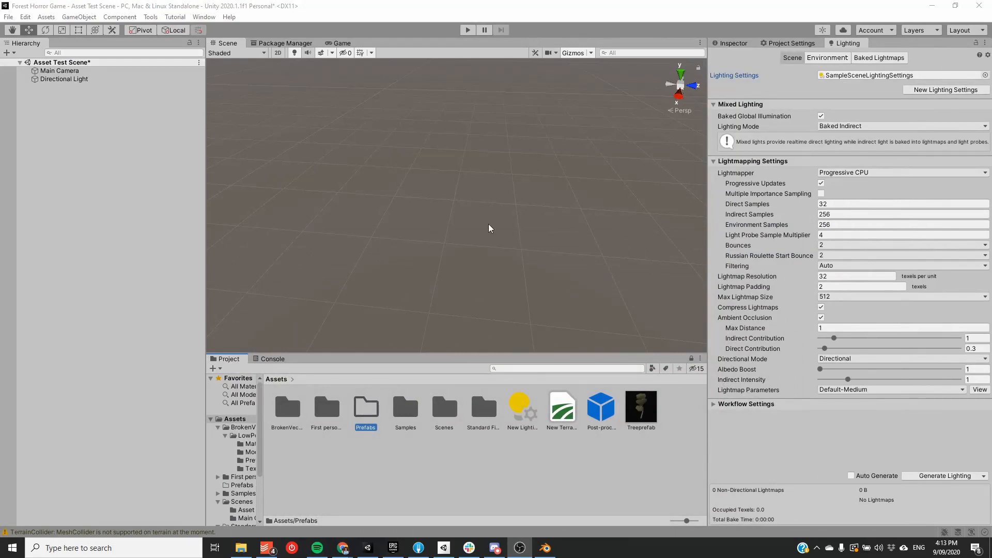
left_click(250, 554)
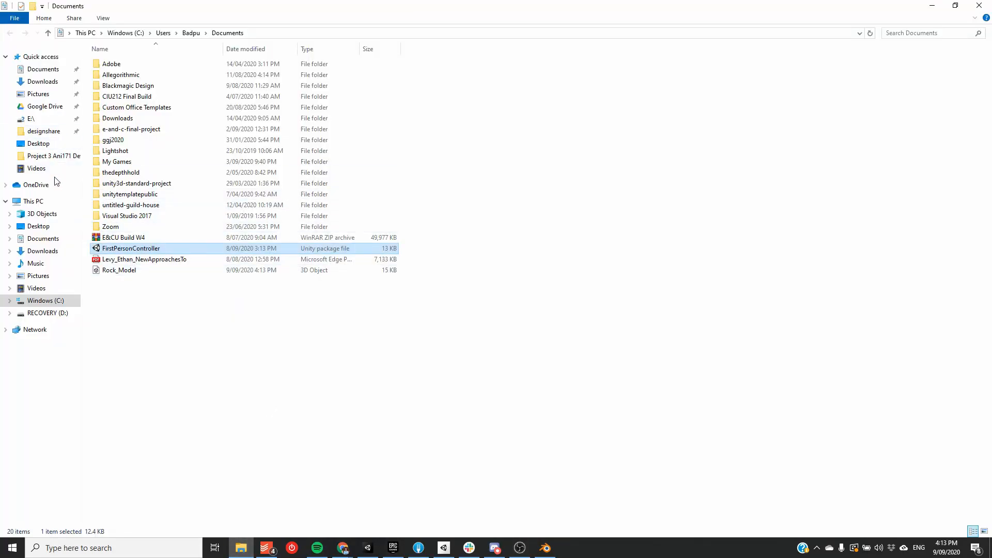
left_click(52, 238)
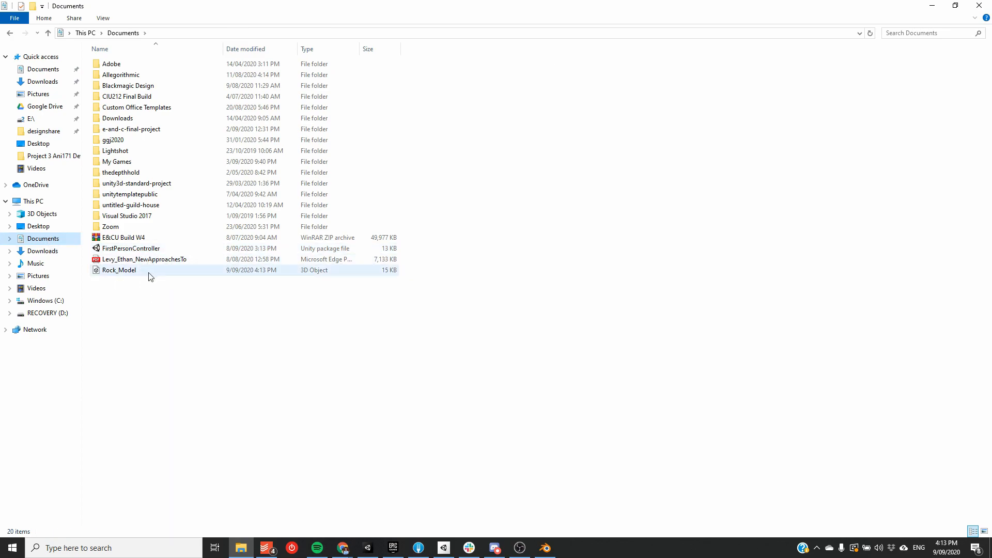
left_click_drag(340, 4, 669, 64)
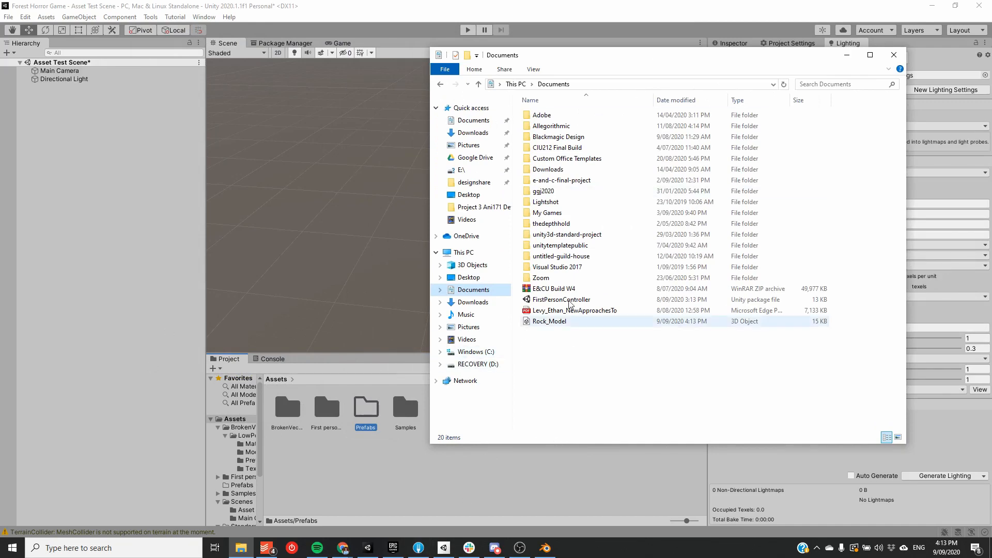
left_click_drag(620, 56, 750, 28)
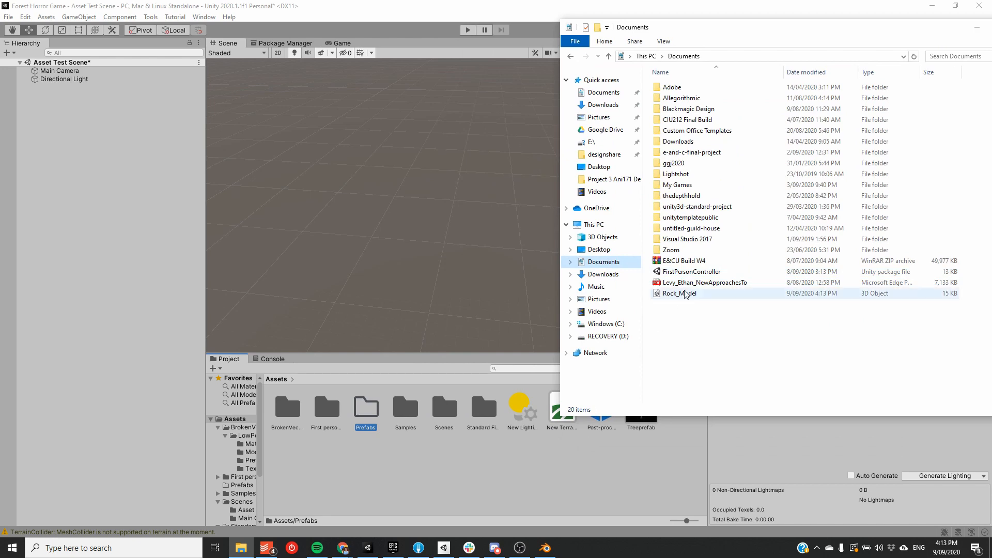
left_click_drag(683, 293, 331, 469)
left_click(422, 478)
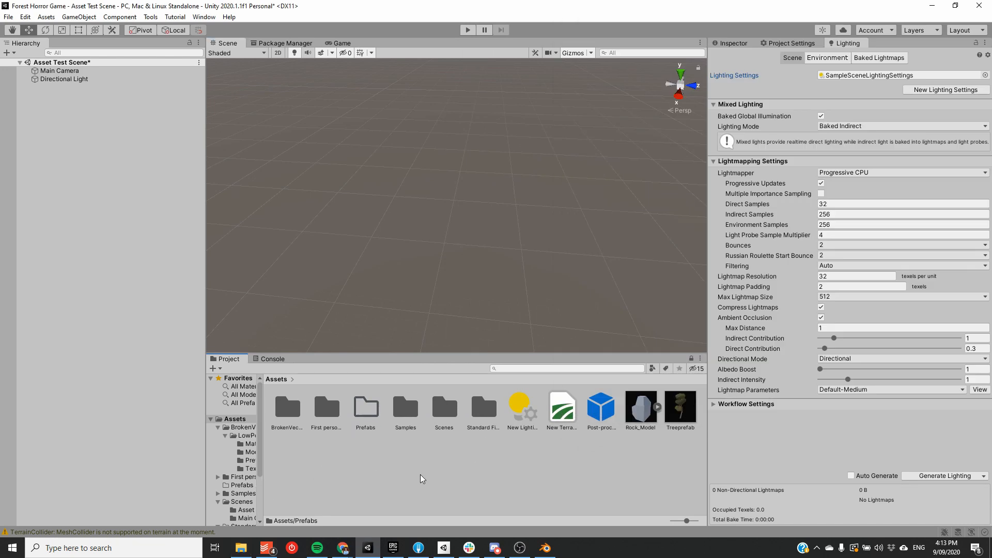
right_click(410, 426)
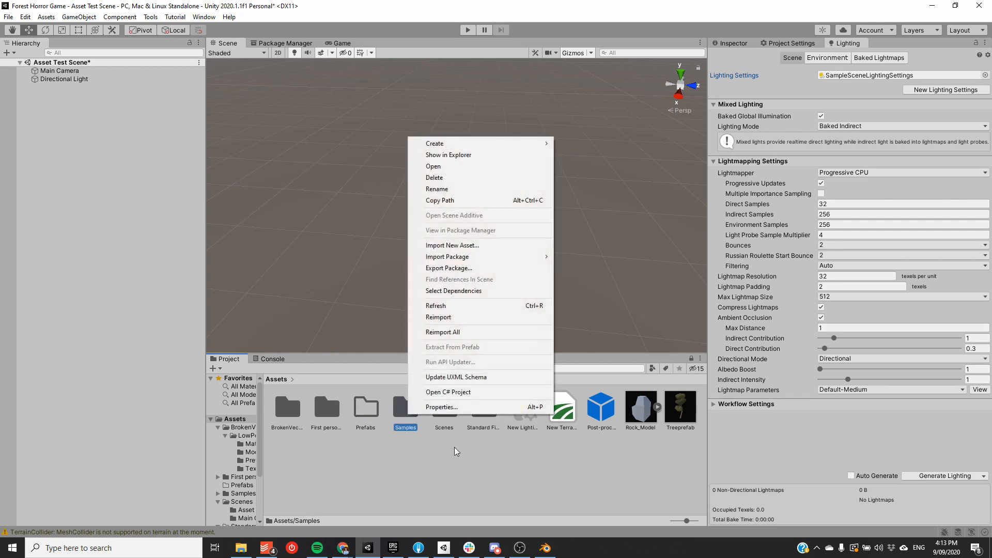
left_click(482, 163)
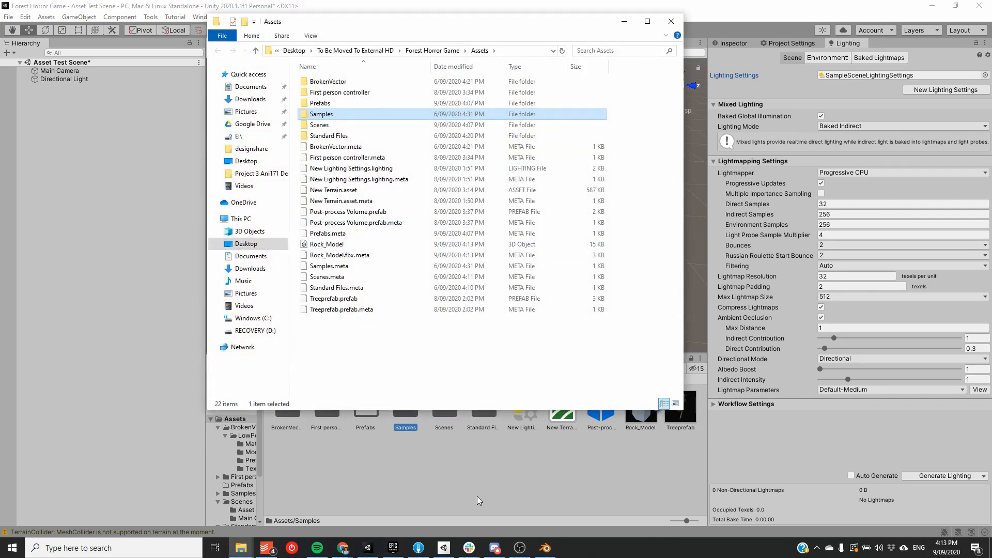
left_click(514, 487)
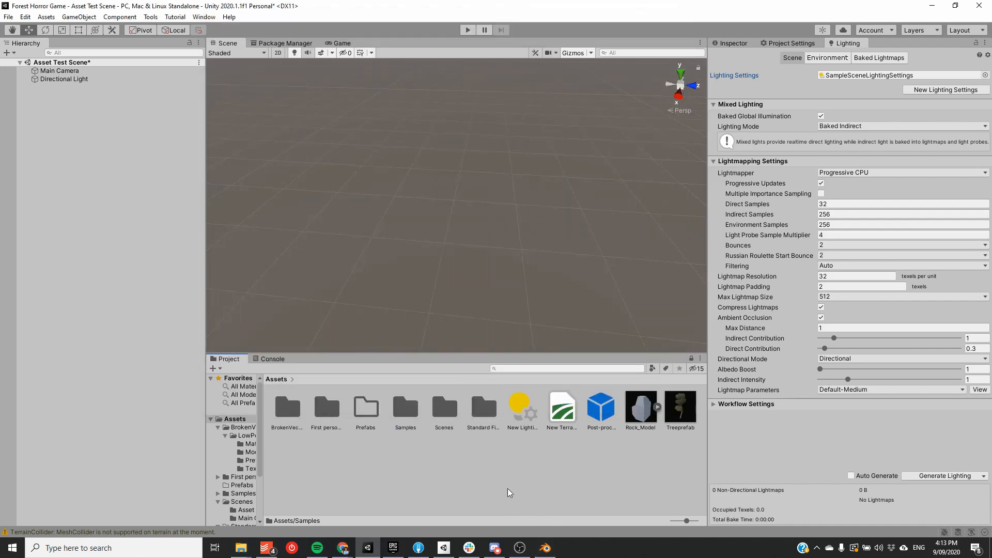
Step: Create a folder named Models in Assets, move Rock_Model into it and open the folder
right_click(409, 493)
mouse_move(537, 221)
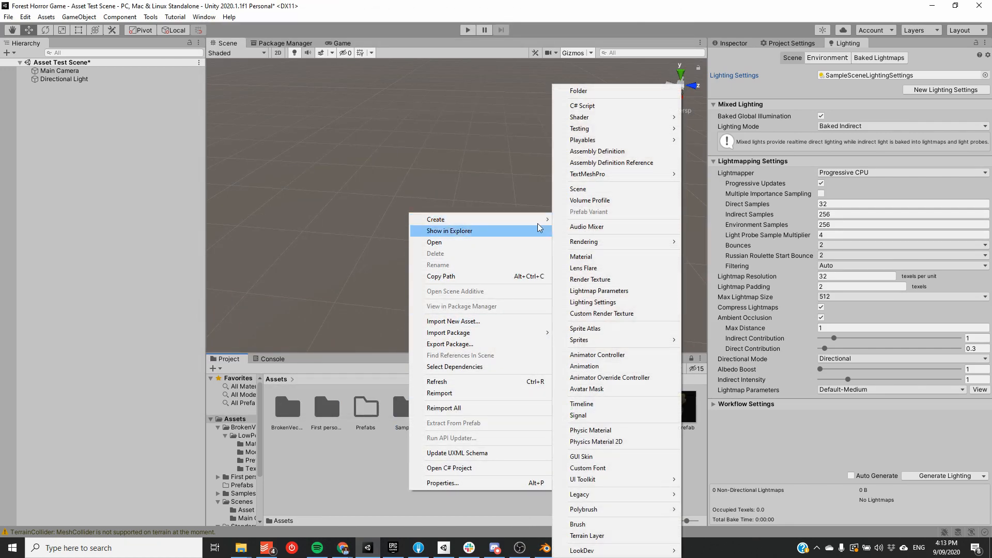
left_click(611, 92)
type("Mo")
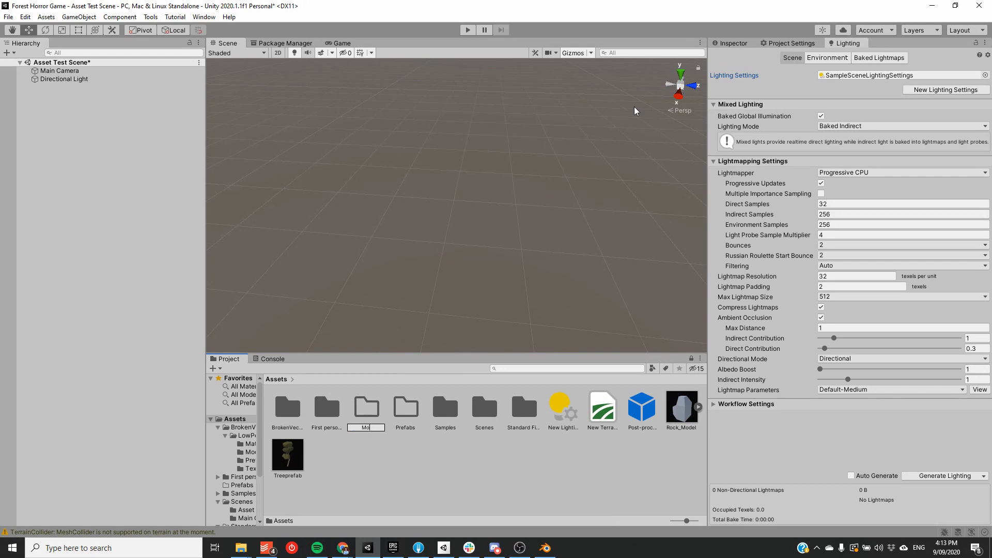
type("dels")
key("Return")
left_click(691, 476)
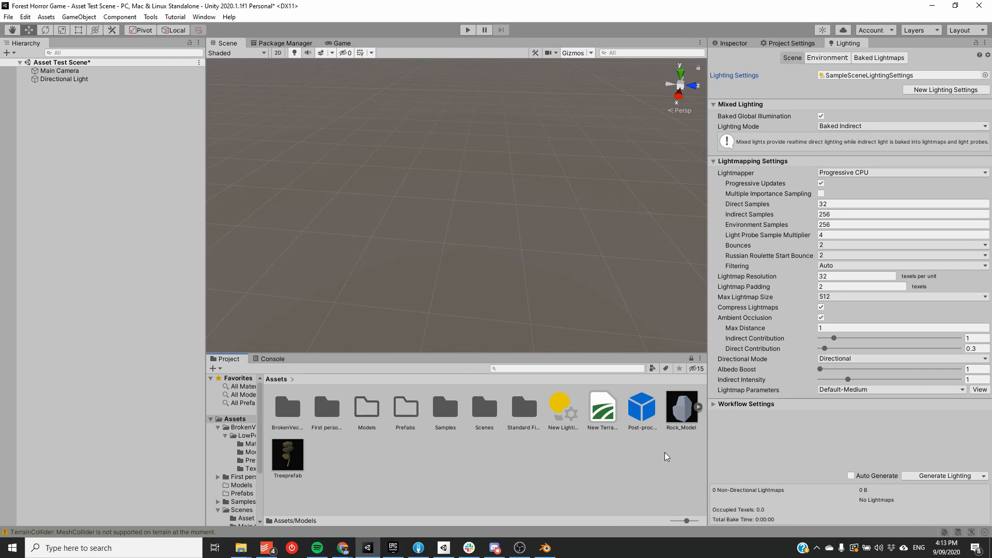
left_click_drag(682, 410, 369, 416)
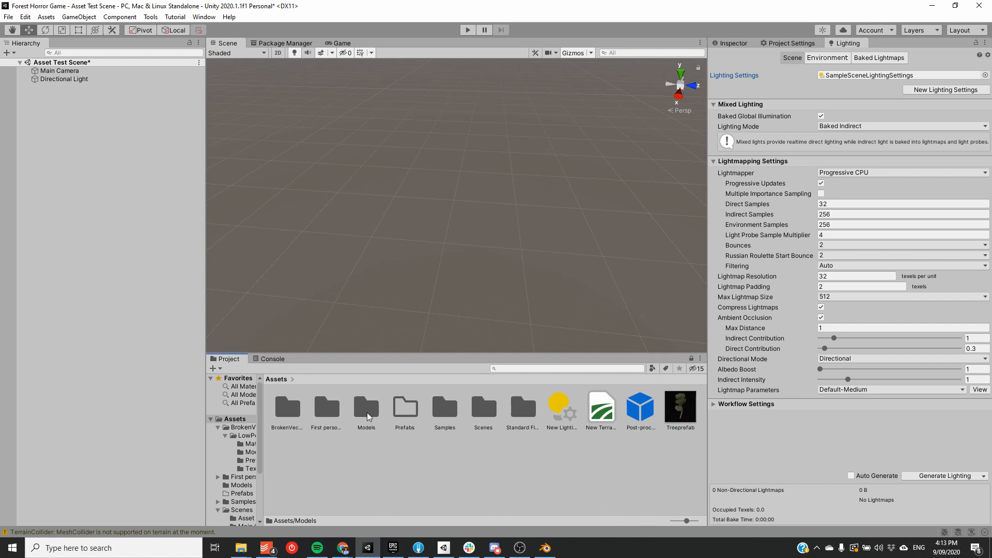
double_click(367, 414)
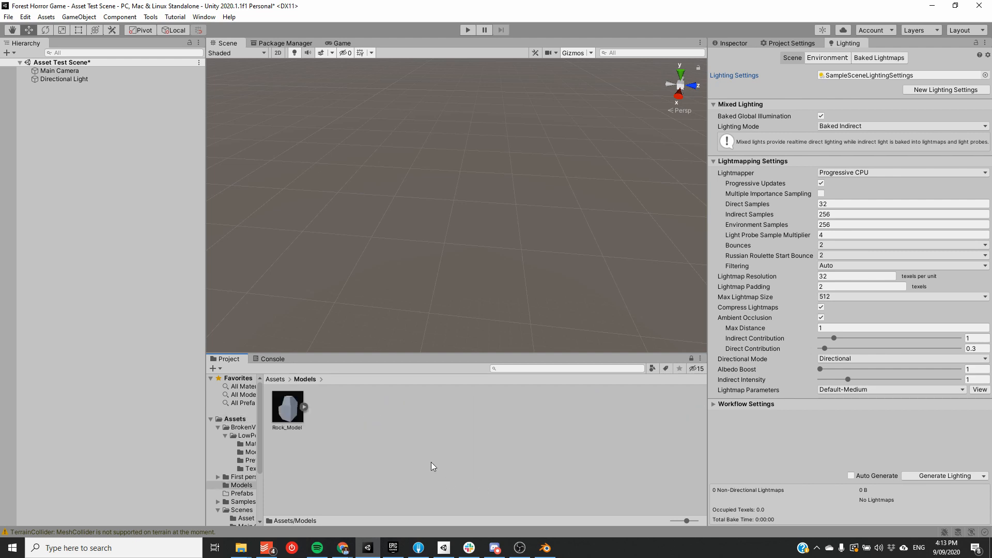
Step: Place Rock_Model from the Models folder in the Asset Test Scene and frame it in the scene view
left_click(288, 409)
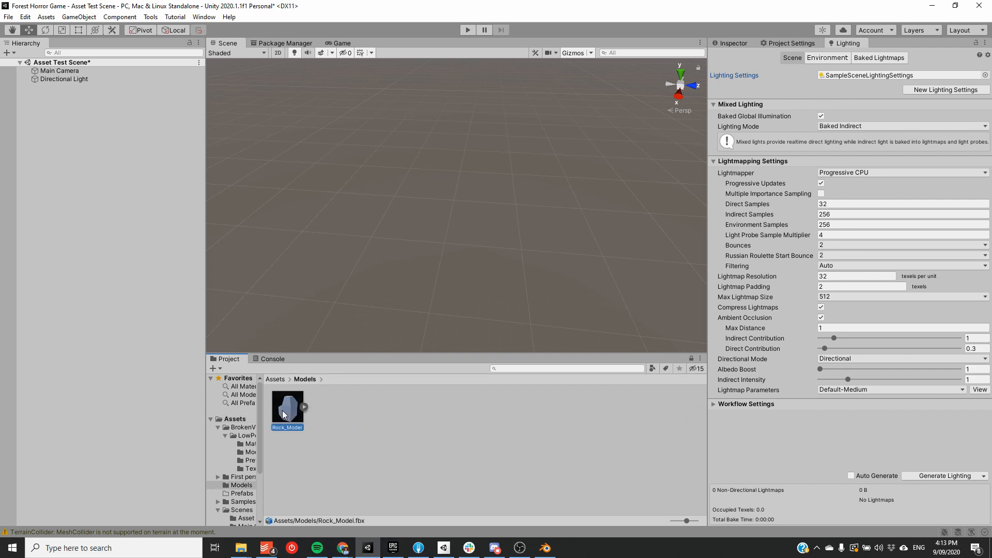
left_click_drag(283, 411, 142, 227)
right_click_drag(435, 136, 375, 15)
key("f")
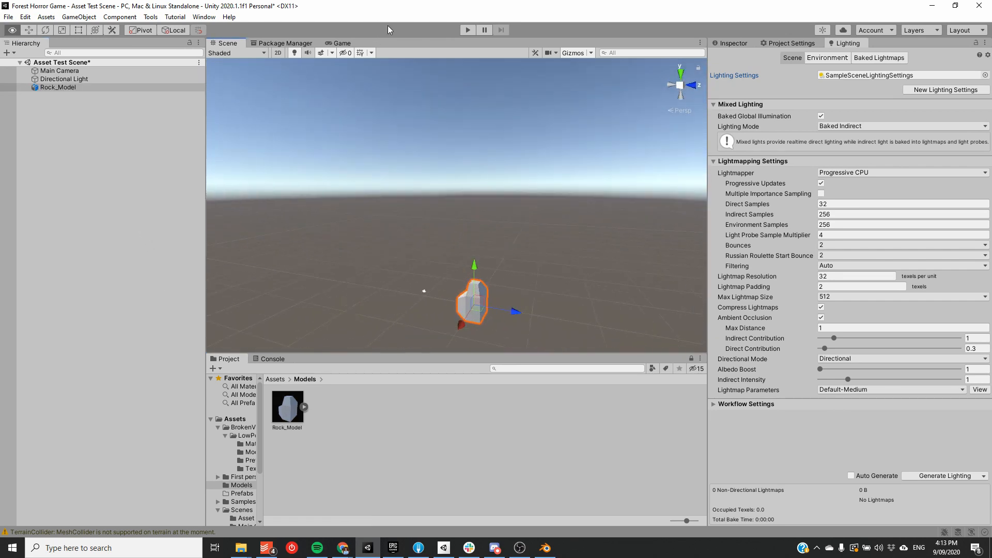
Step: Examine the placed Rock_Model's transform values and expand its material's surface settings
left_click(744, 42)
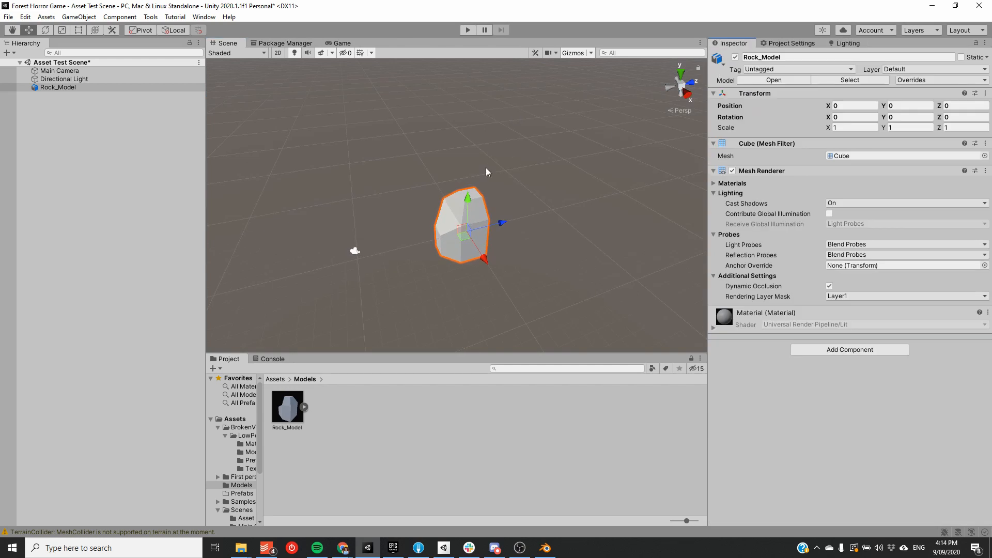
right_click_drag(487, 170, 495, 206)
key("a")
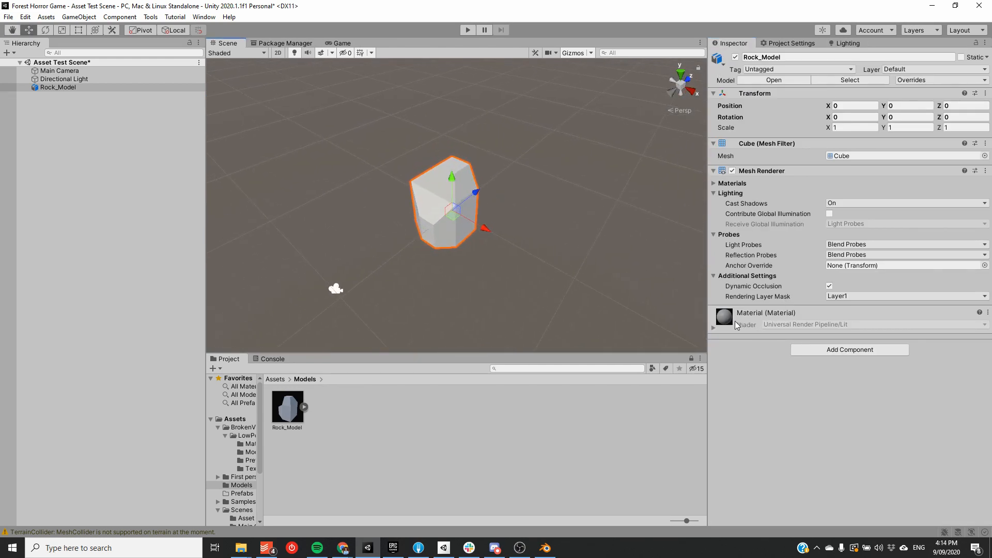
left_click(712, 327)
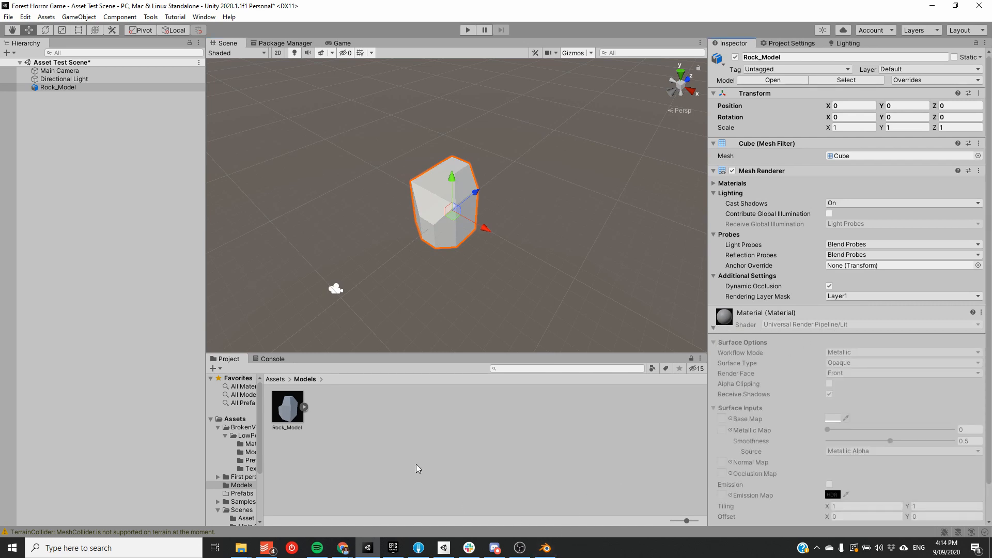
Step: Extract the embedded materials from the Rock_Model asset into the Models folder
left_click(285, 410)
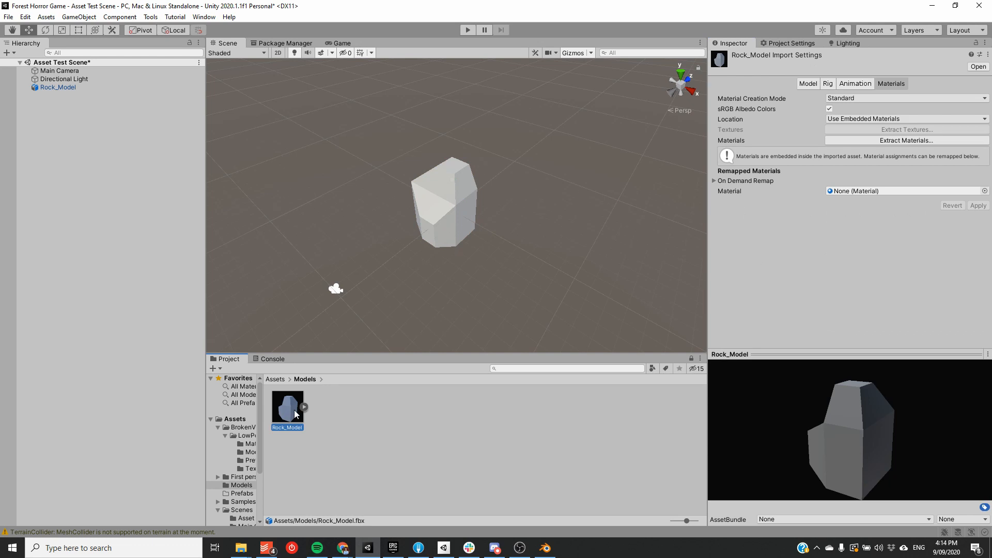
left_click(799, 87)
left_click(903, 83)
left_click(919, 144)
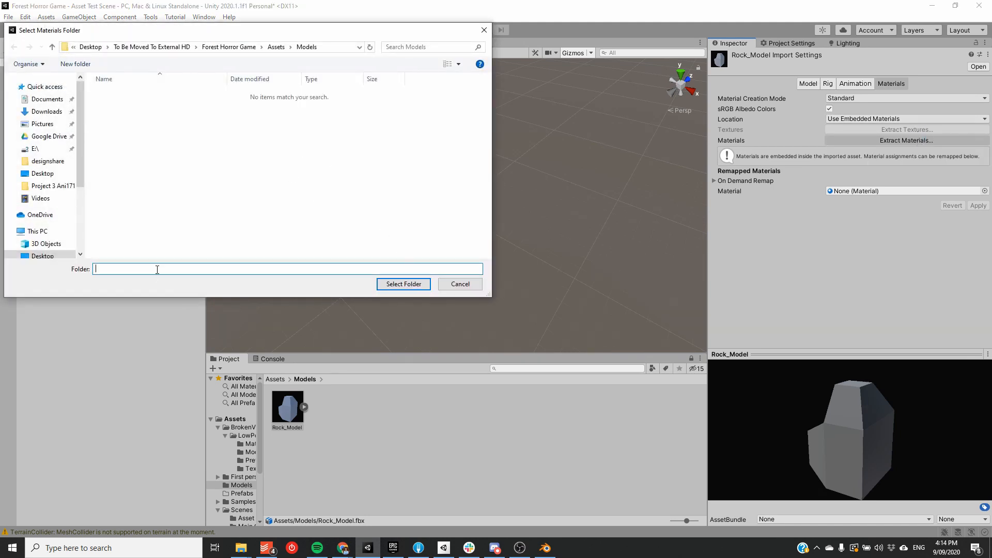
left_click(419, 285)
Step: Create a folder named Materials inside Models and move the extracted material into it
right_click(380, 413)
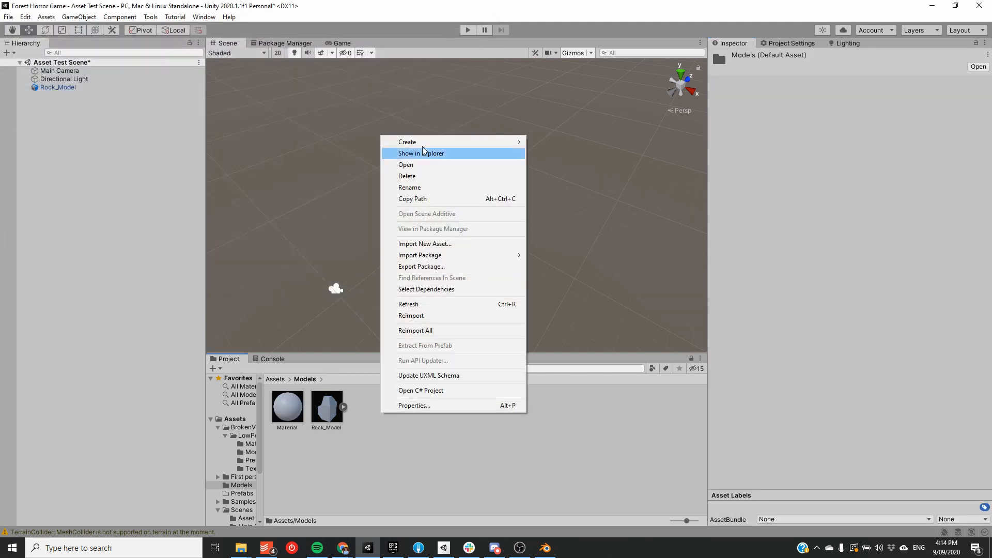
mouse_move(433, 141)
left_click(563, 91)
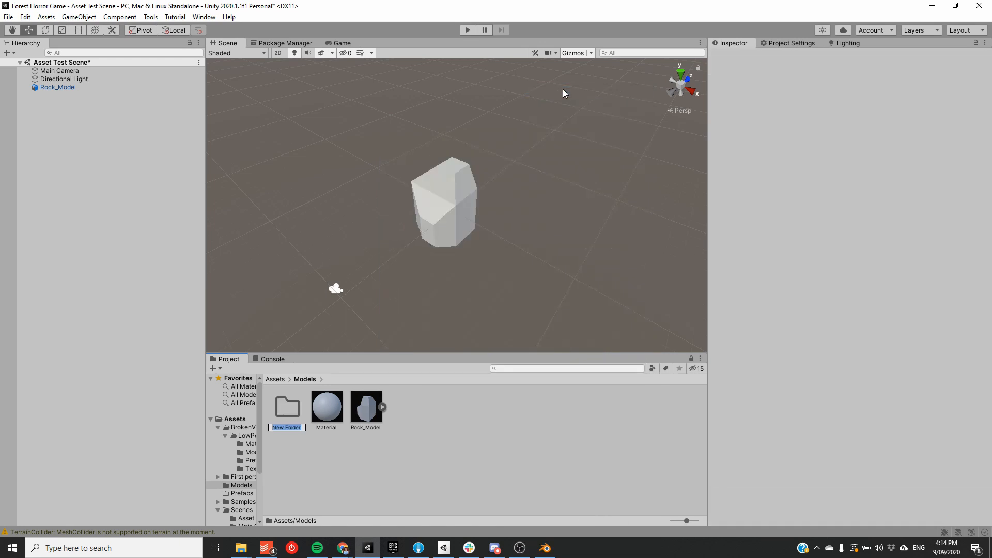
type("Materials")
key("Return")
left_click(326, 429)
left_click_drag(324, 407, 279, 413)
Step: Select the rock in the scene and examine the surface options and inputs of its extracted material
left_click(442, 237)
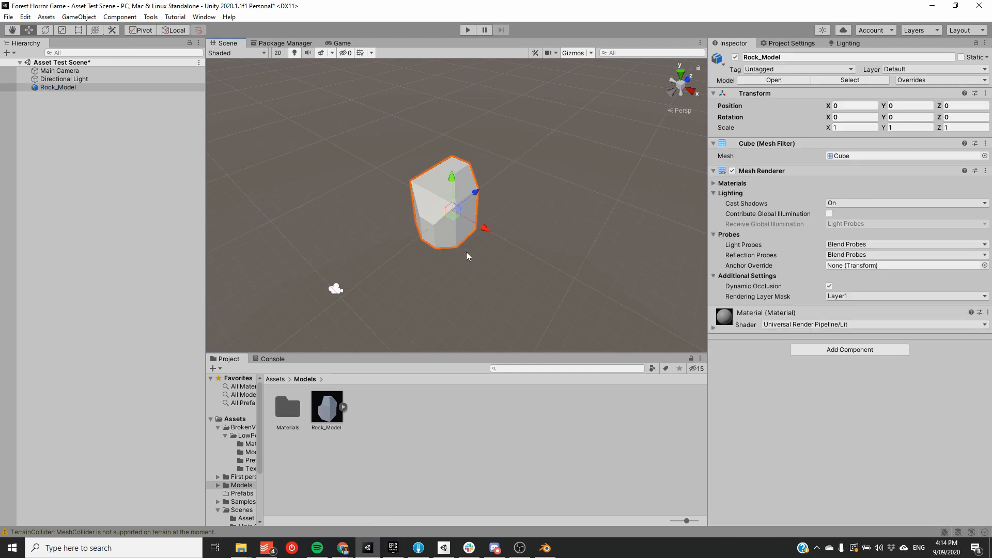
right_click_drag(466, 252, 490, 259)
left_click(714, 327)
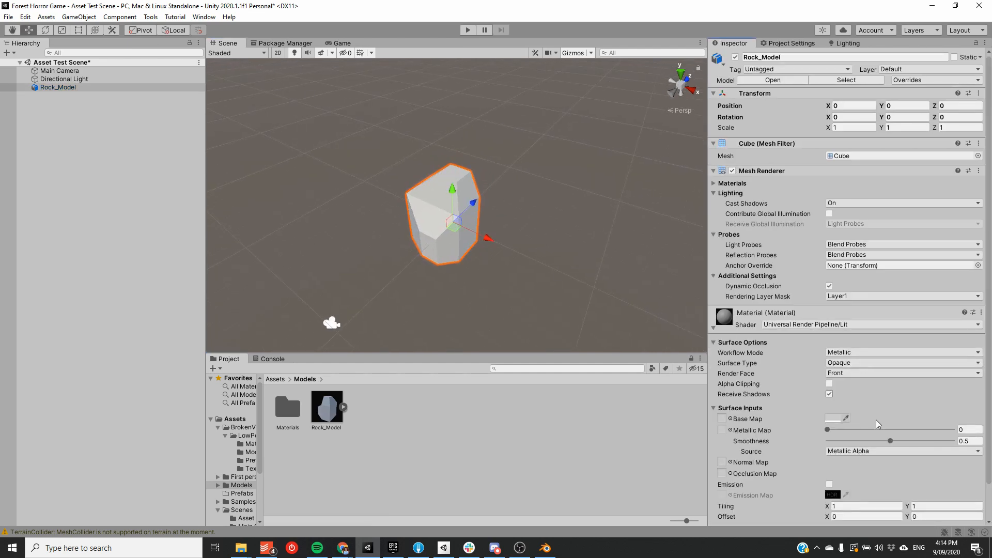
scroll(847, 418, "down", 3)
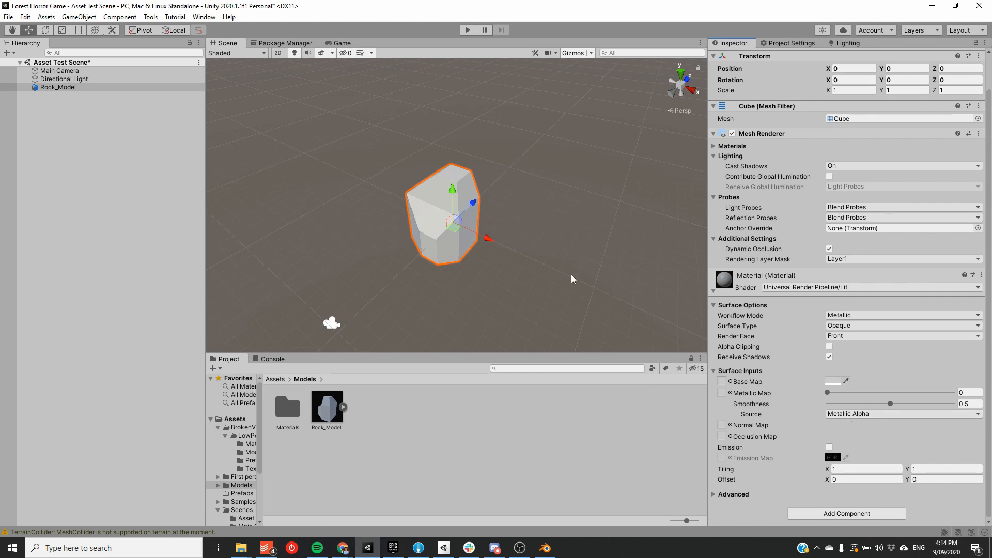
right_click_drag(570, 274, 596, 271)
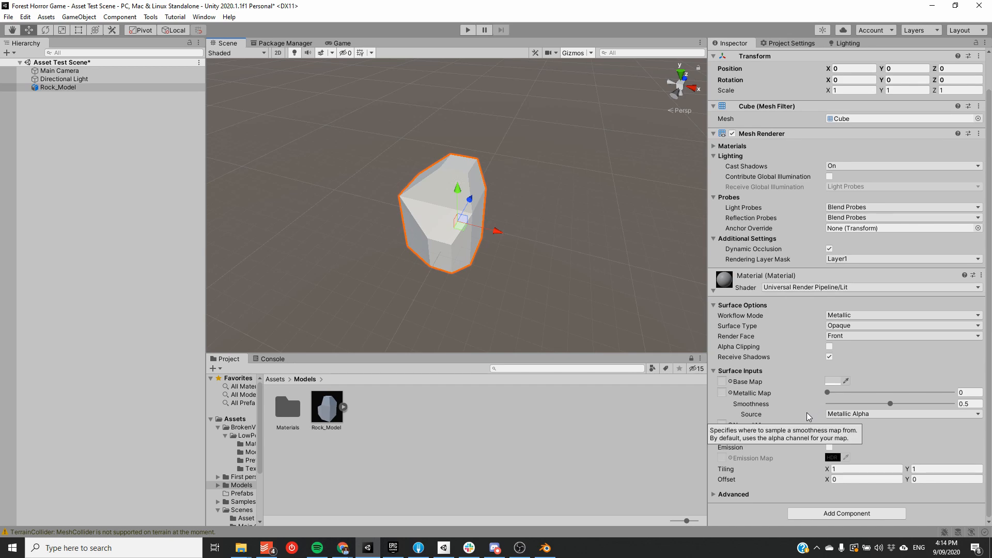
Step: Import TexturesCom_BronzeCopper0039_M from the desktop's Copper Texture folder into the project's Models folder
mouse_move(242, 550)
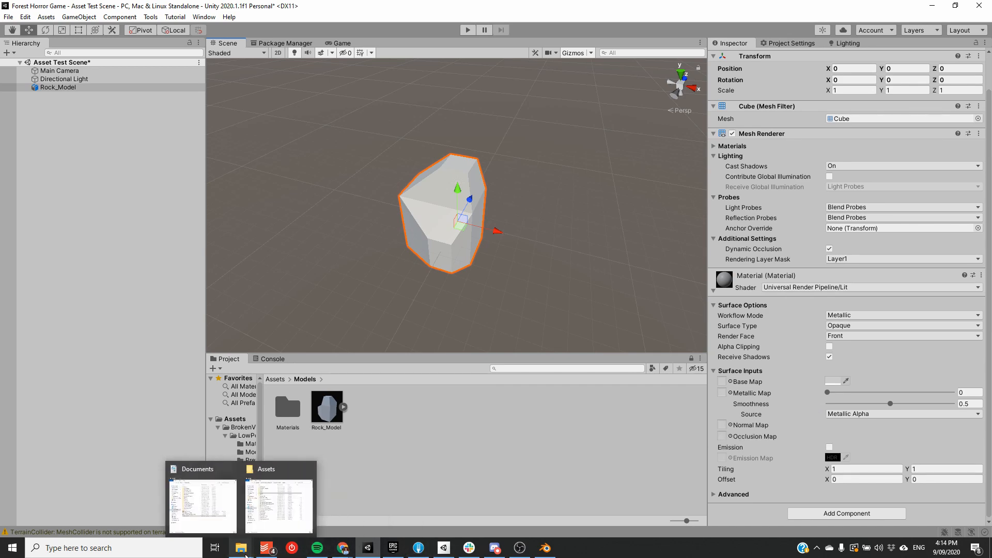
left_click(267, 526)
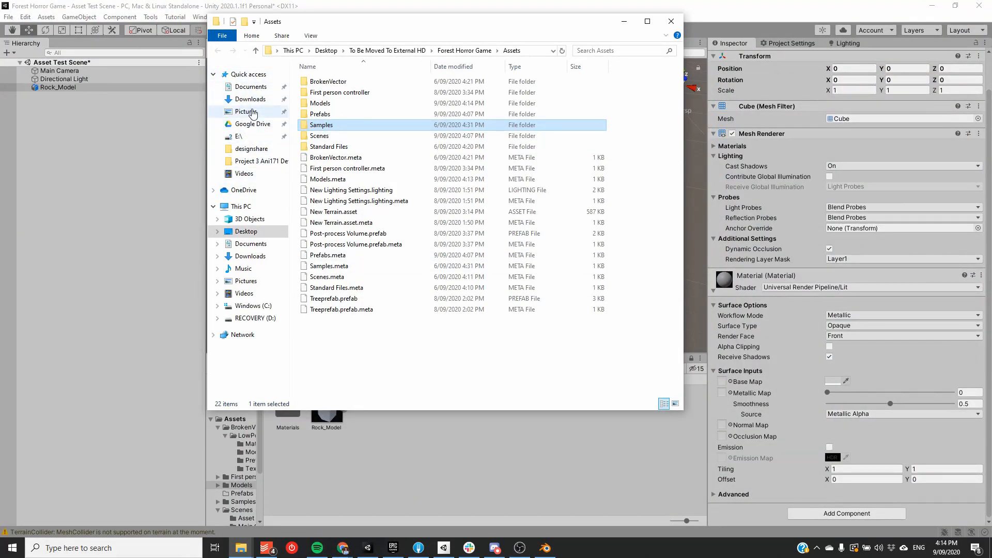
left_click(253, 87)
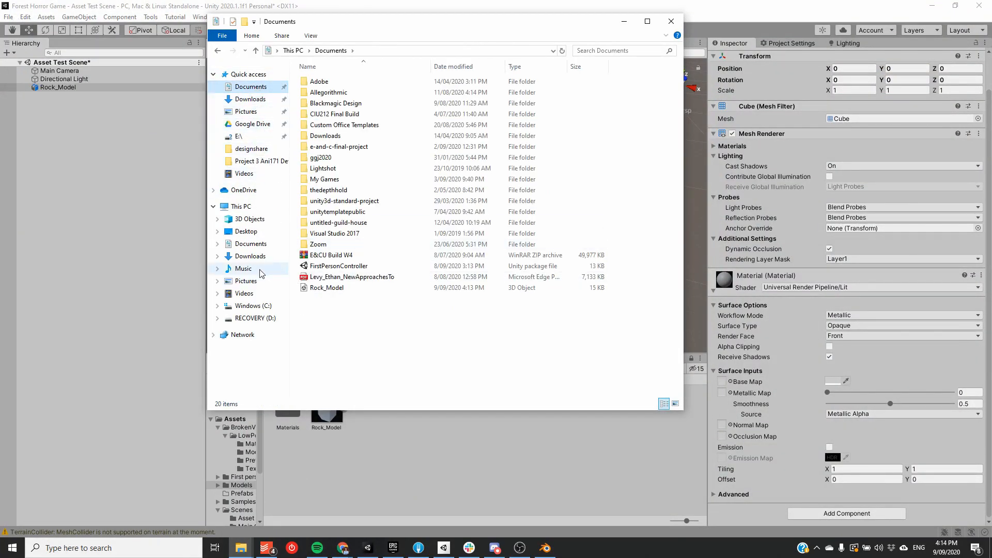
left_click(245, 232)
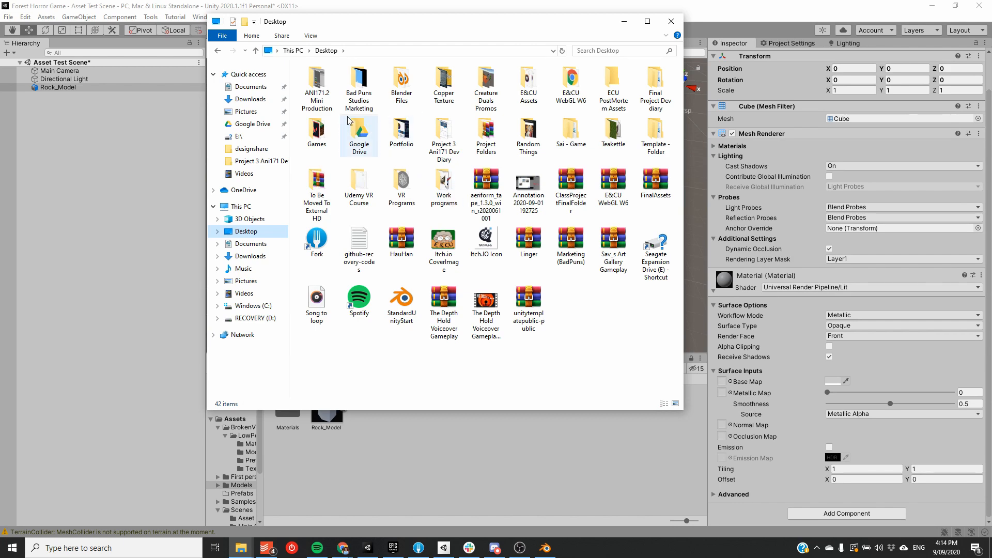
double_click(443, 84)
left_click_drag(454, 29, 216, 107)
left_click_drag(205, 187, 539, 419)
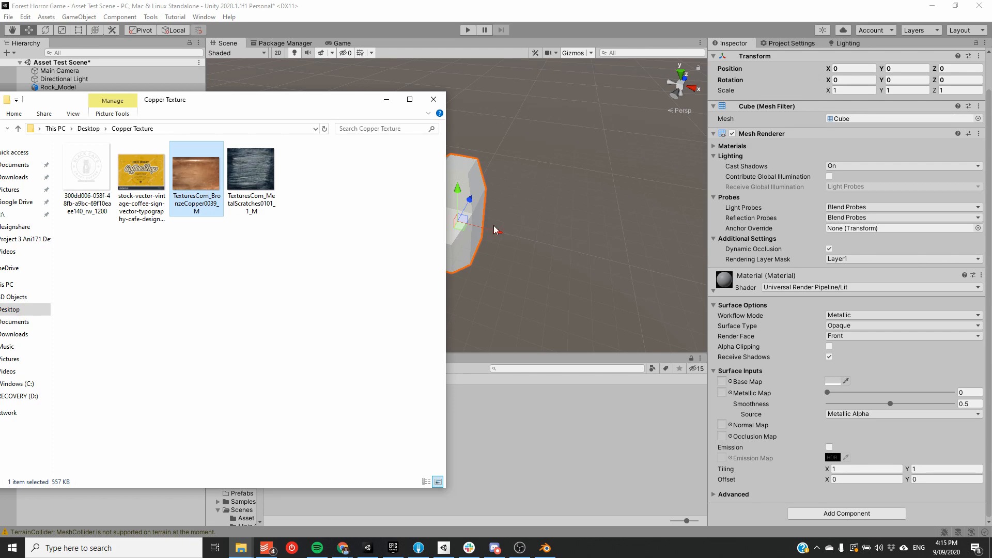
left_click(452, 115)
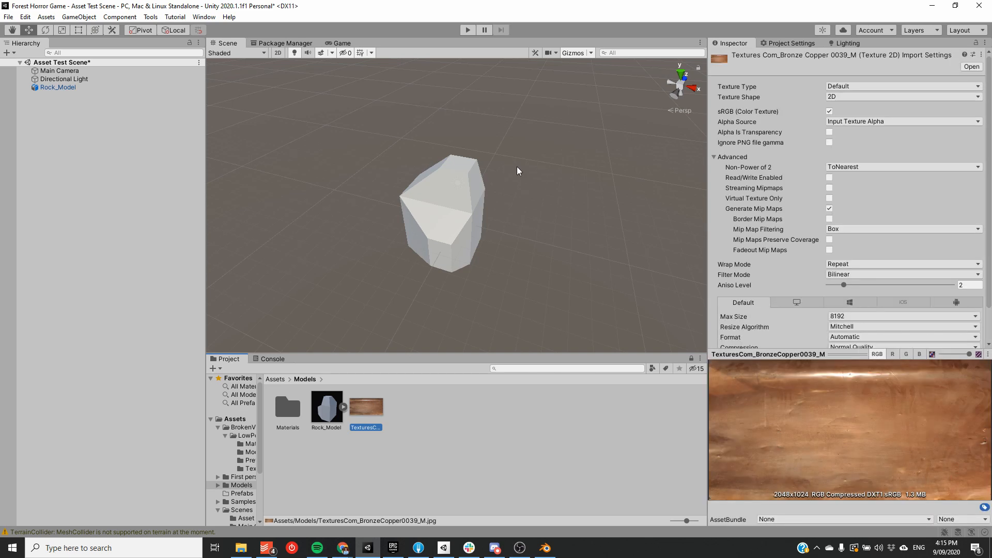
Step: Assign the bronze copper texture as the base map of the scene rock's material
left_click(543, 193)
left_click(325, 413)
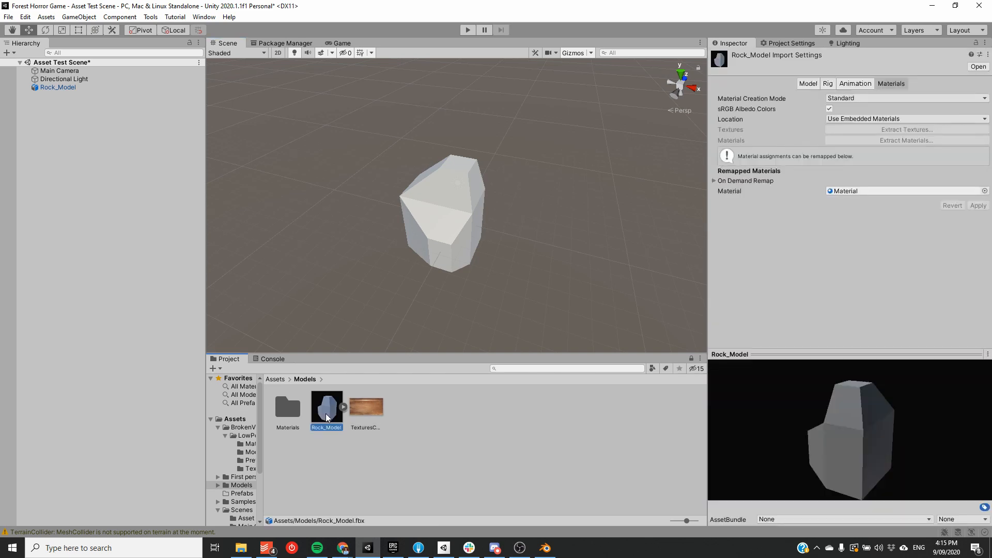
left_click(442, 194)
scroll(869, 365, "down", 2)
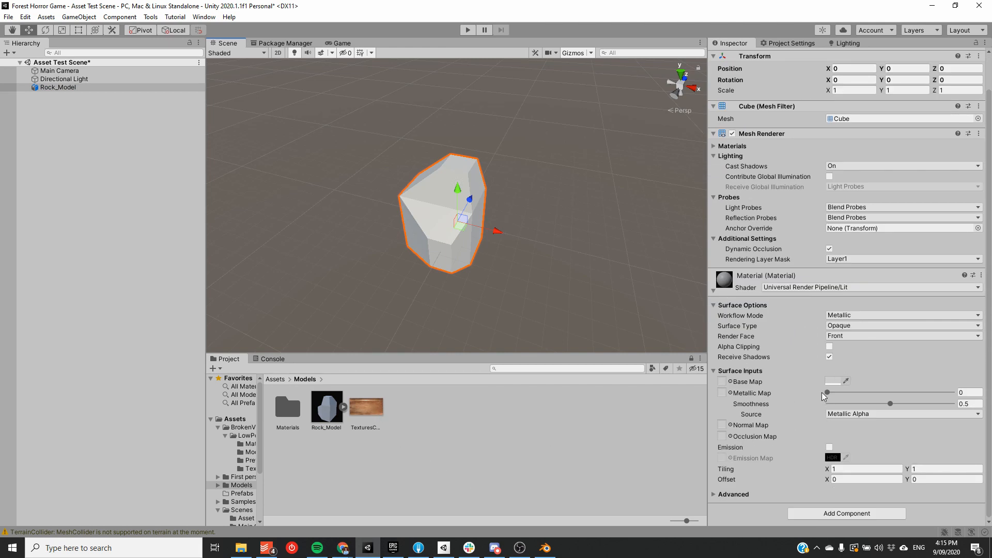
left_click_drag(380, 421, 722, 385)
Step: Inspect the textured rock from several sides and set its material's smoothness to 0.308
right_click_drag(458, 245, 290, 217)
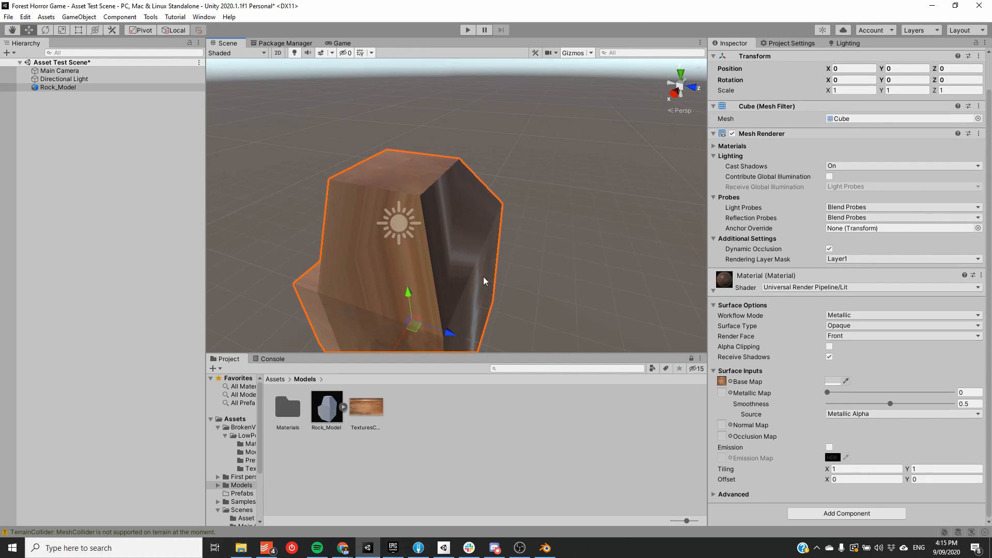
right_click_drag(480, 262, 661, 269)
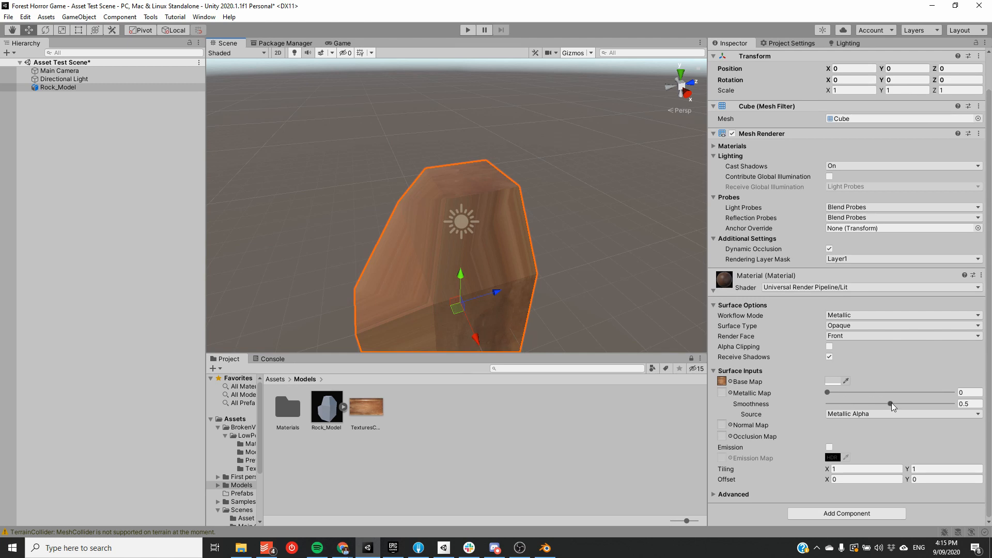
mouse_move(891, 406)
left_mouse_down()
mouse_move(845, 405)
mouse_move(914, 405)
mouse_move(814, 408)
mouse_move(927, 404)
mouse_move(867, 404)
left_mouse_up()
left_click_drag(588, 305, 772, 358, "alt")
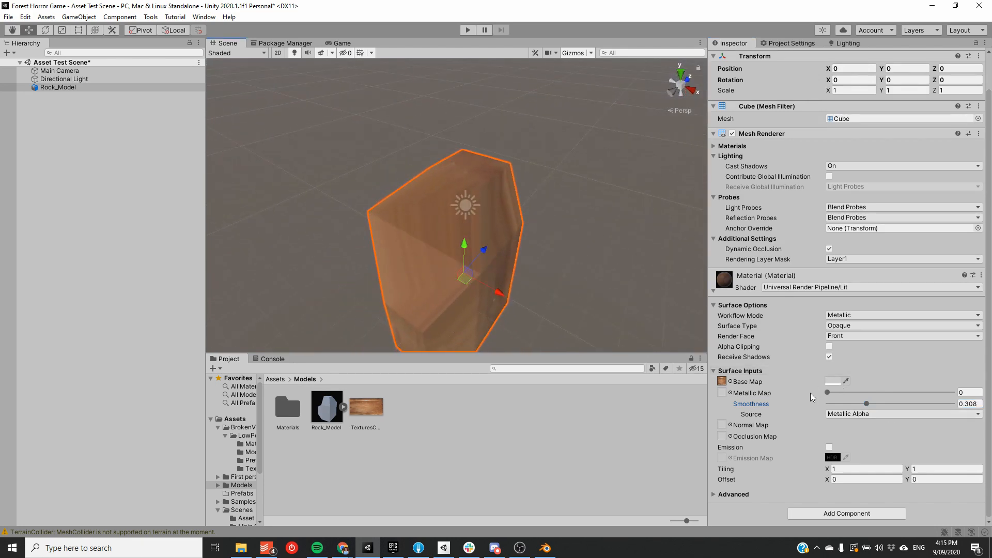
left_click_drag(546, 260, 577, 274, "alt")
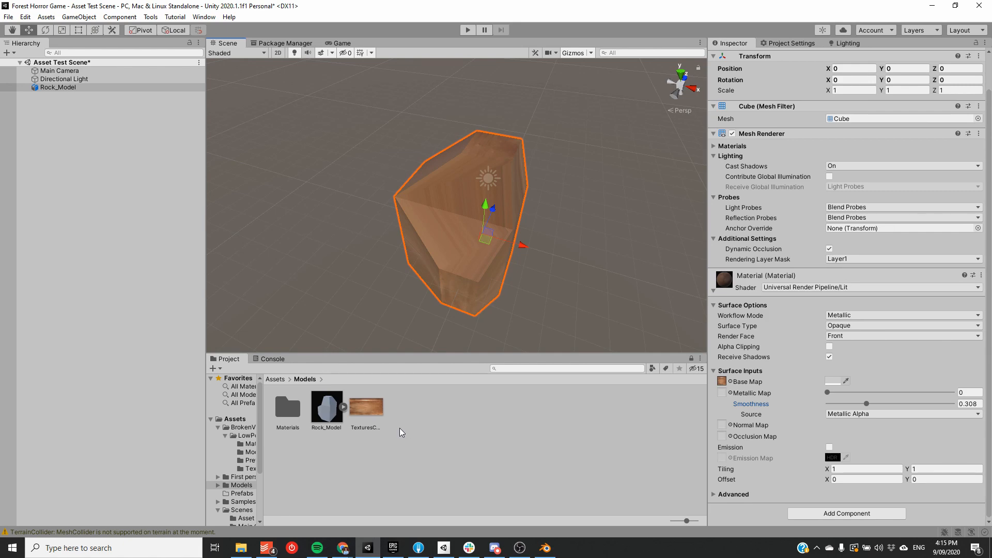
Step: Create an original prefab in the Assets folder from the scene's Rock_Model
left_click(101, 146)
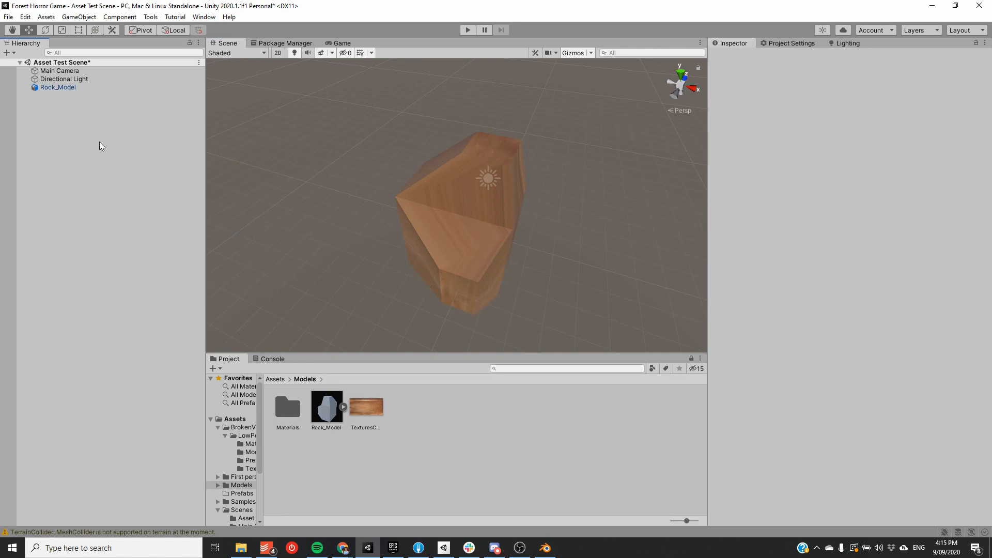
left_click(451, 201)
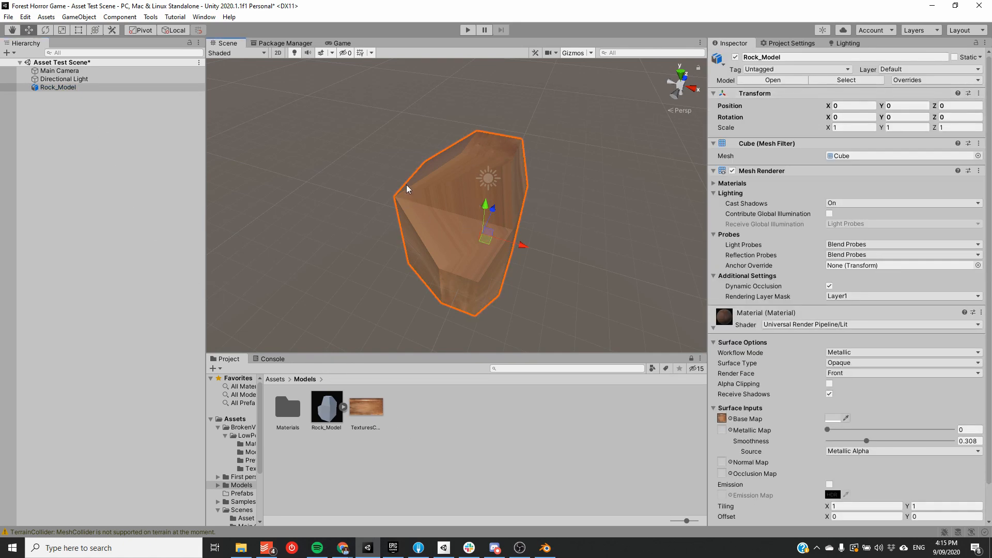
left_click(237, 420)
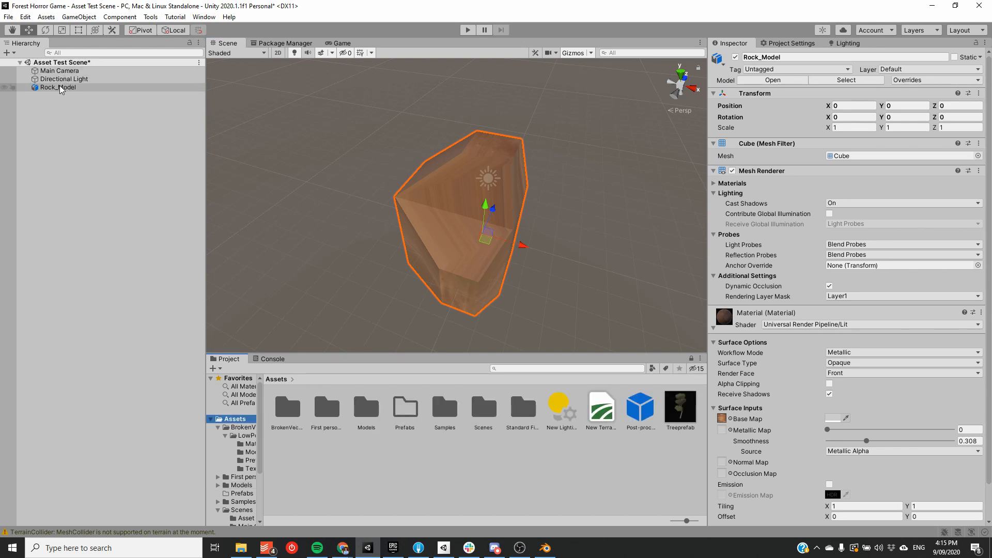
left_click_drag(61, 89, 356, 496)
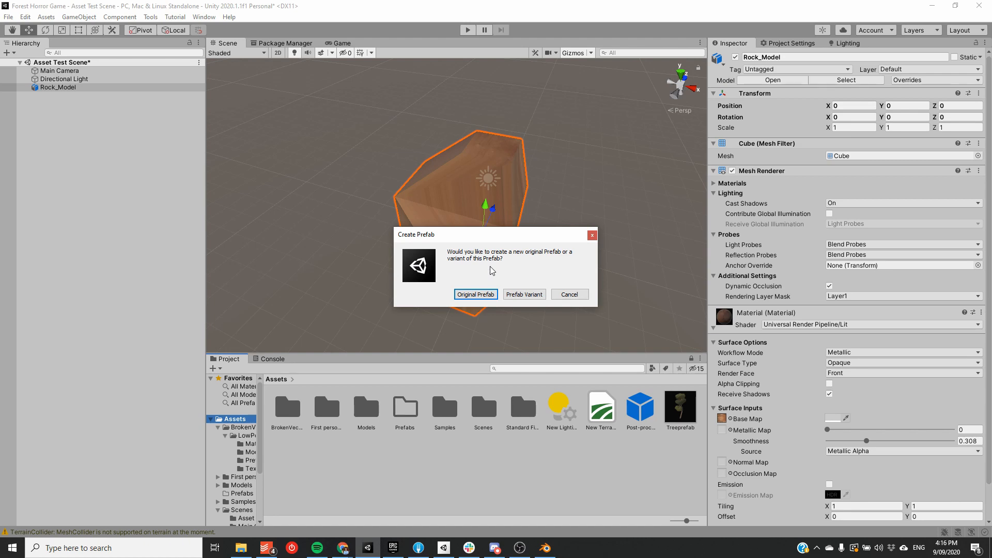
left_click(475, 294)
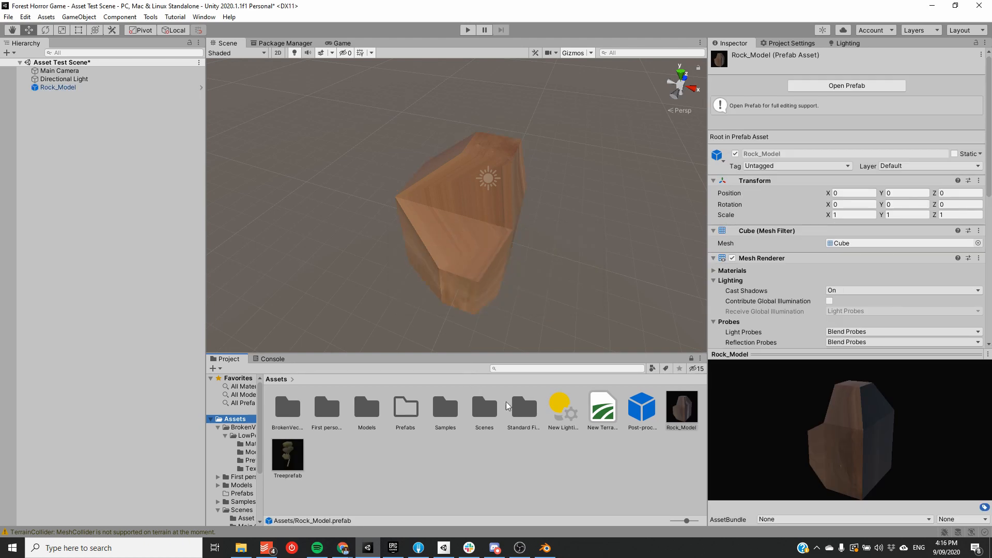
Step: Rename the new rock prefab in Assets as Rock_Prefab
left_click(690, 427)
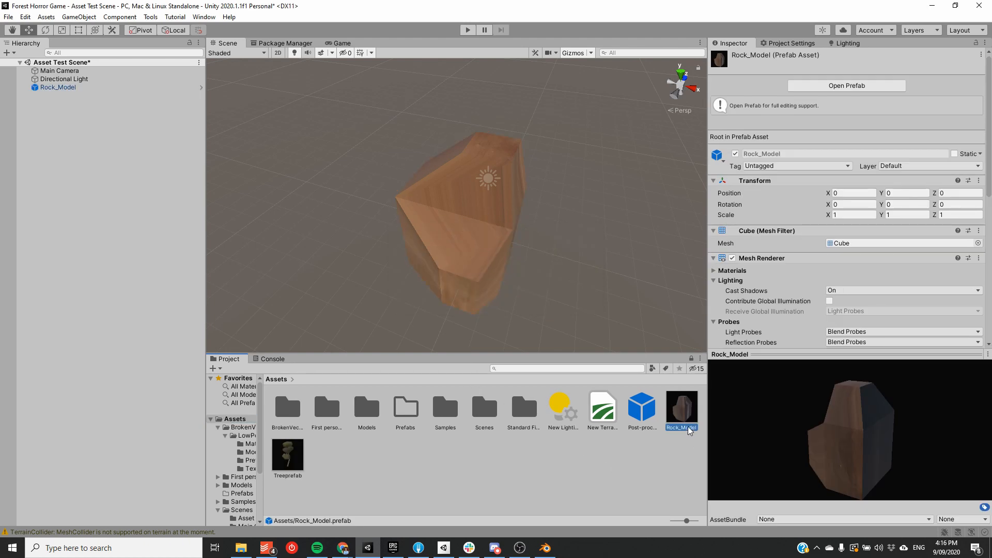
left_click(682, 427)
key("BackSpace")
type("Rock_Pref")
key("BackSpace")
key("BackSpace")
type("Prefab")
key("Return")
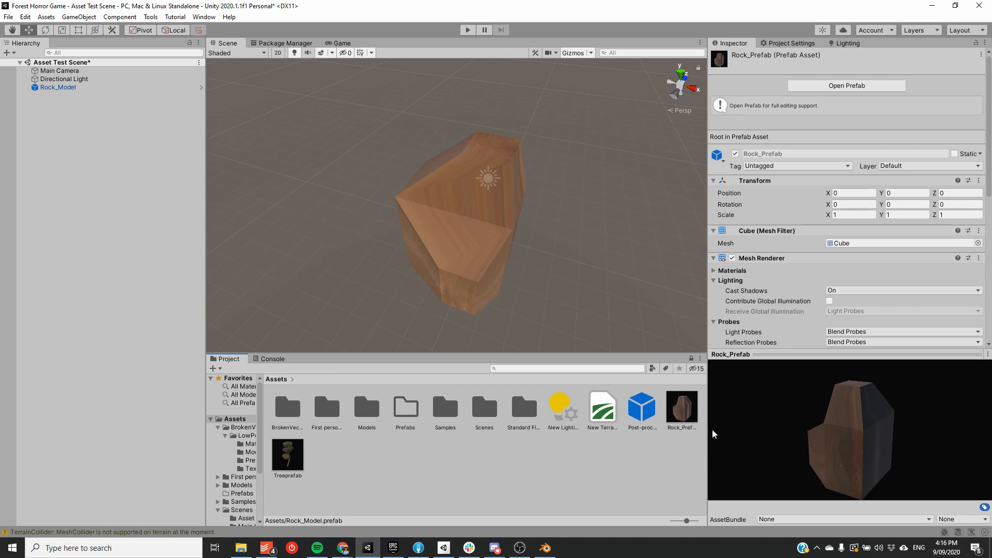
right_click(404, 462)
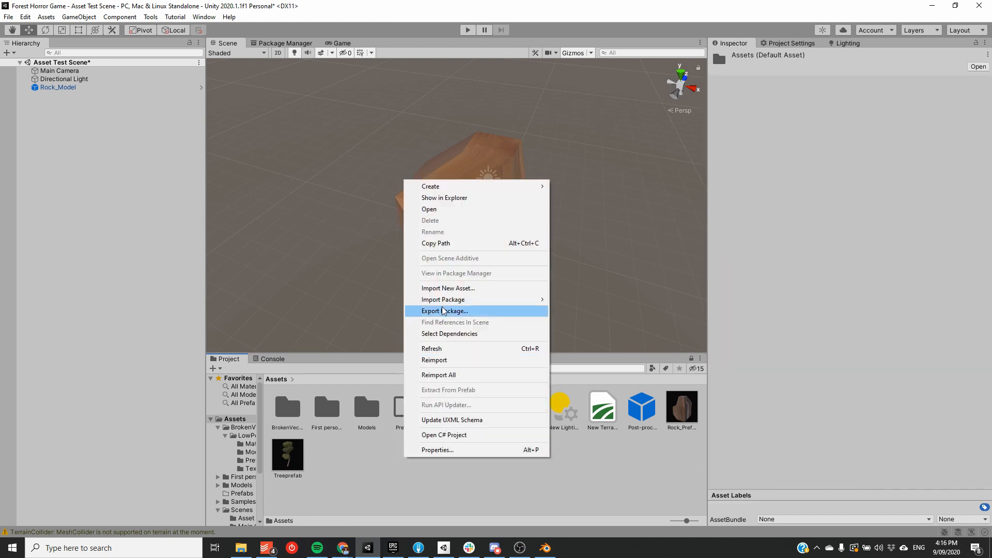
mouse_move(444, 187)
left_click(641, 91)
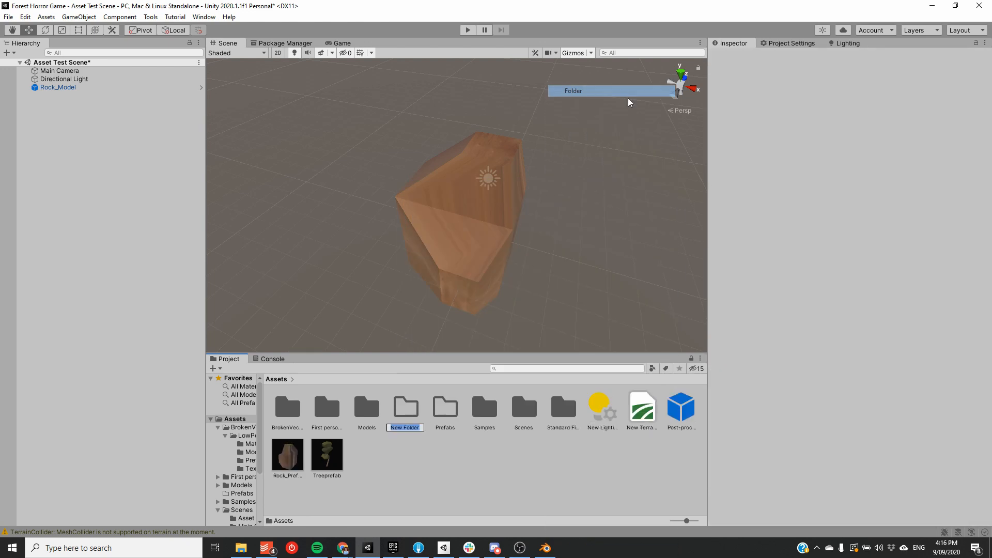
type("Prefabs")
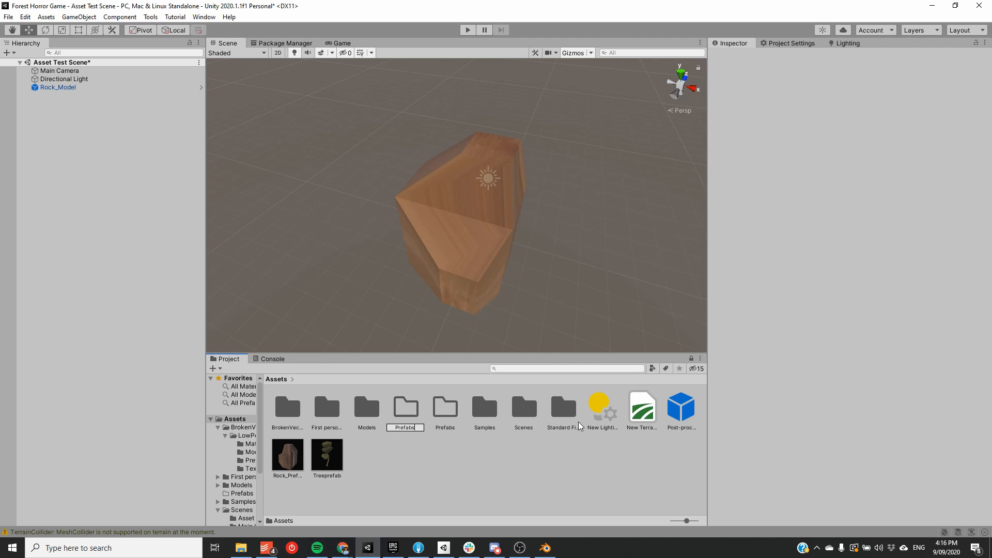
key("Return")
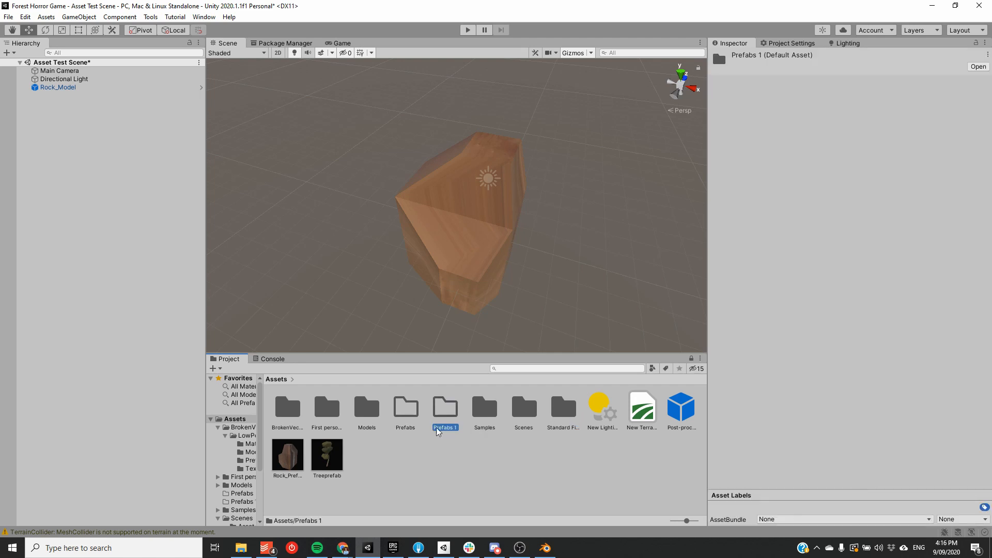
key("Delete")
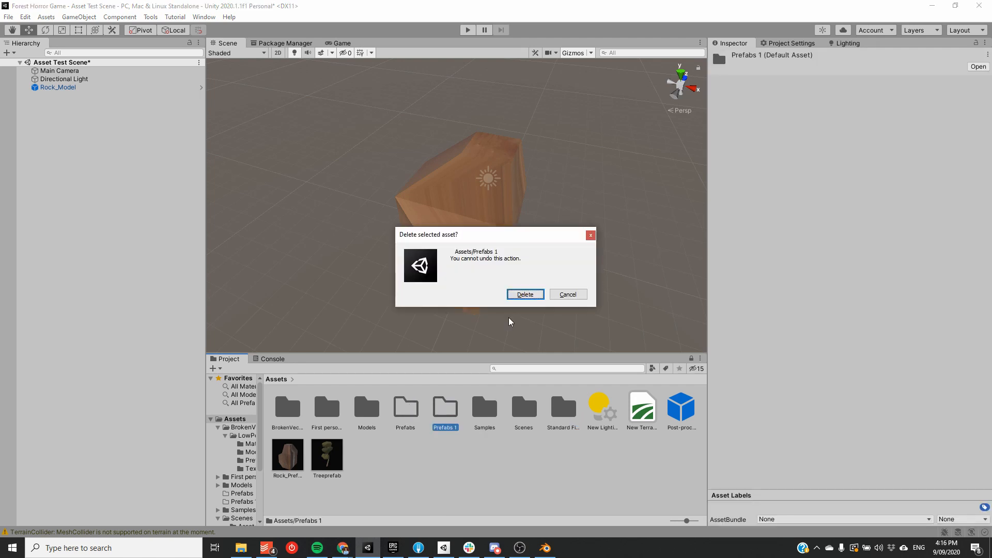
left_click(524, 294)
Step: Check the contents of the existing Prefabs folder and move Rock_Prefab from Assets into it
left_click(413, 421)
double_click(413, 421)
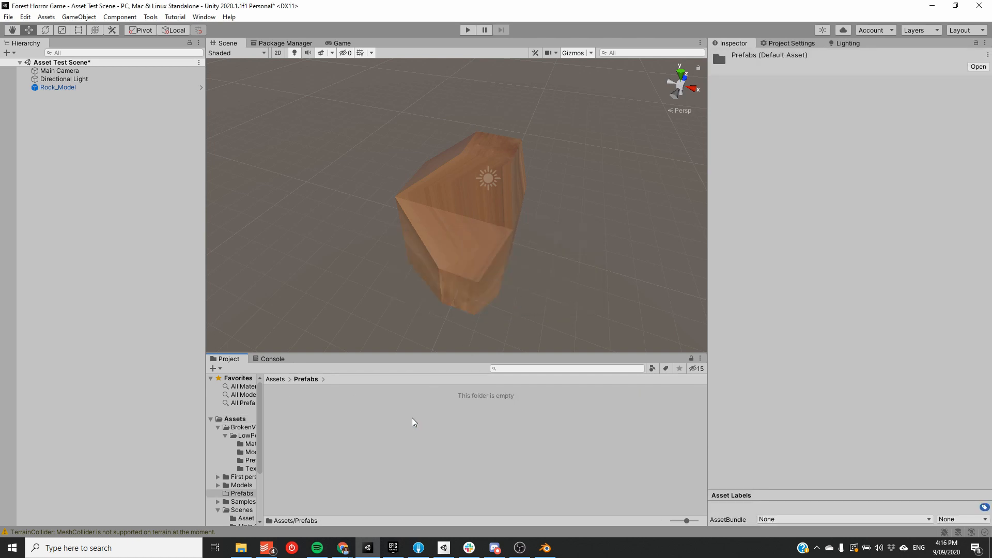
left_click(235, 419)
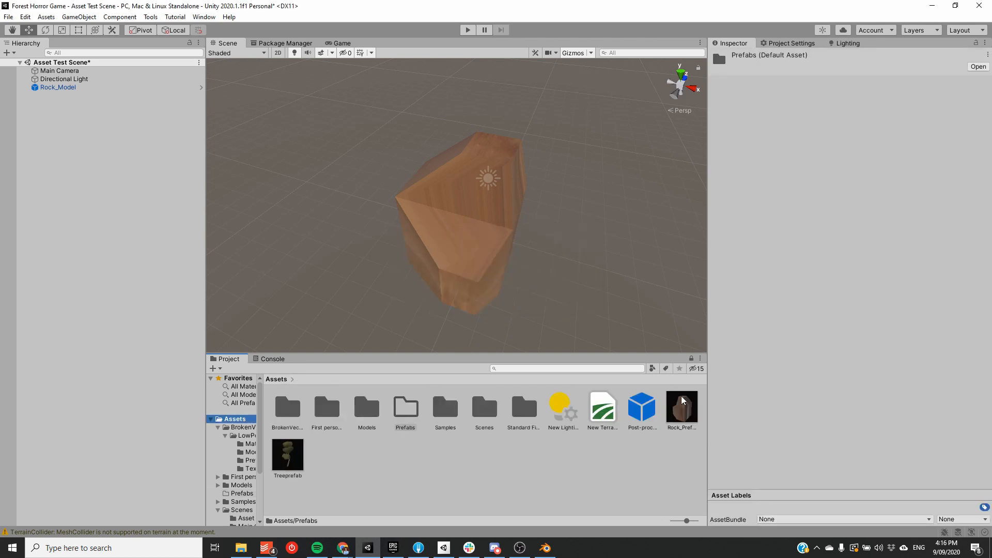
left_click_drag(682, 406, 406, 411)
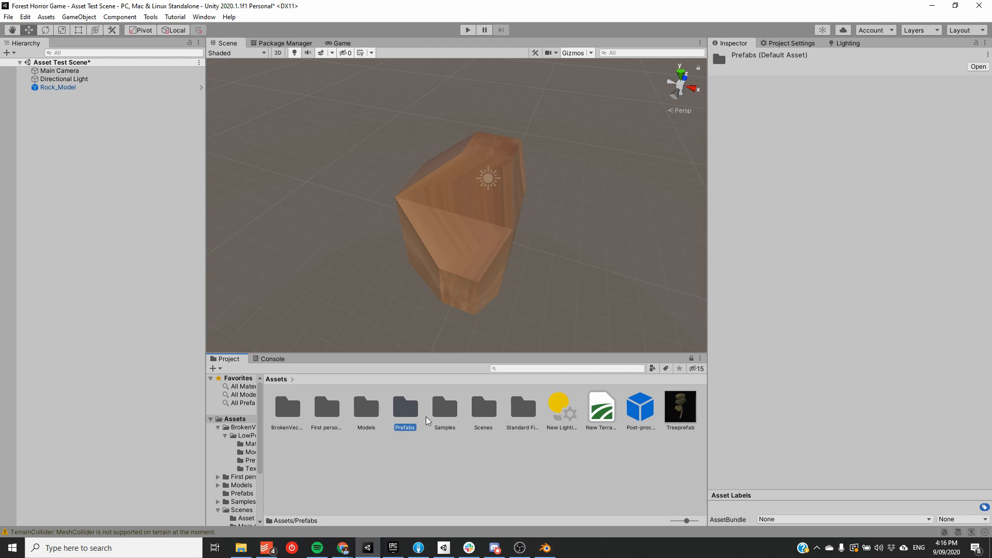
Step: Check Rock_Prefab inside the Prefabs folder and return to the Assets folder
double_click(408, 413)
left_click(296, 414)
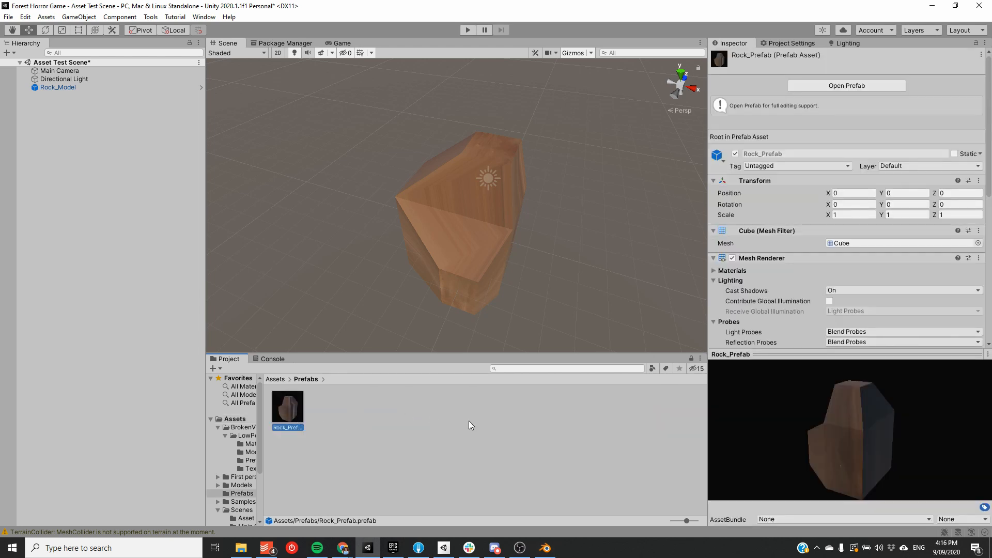
left_click(235, 419)
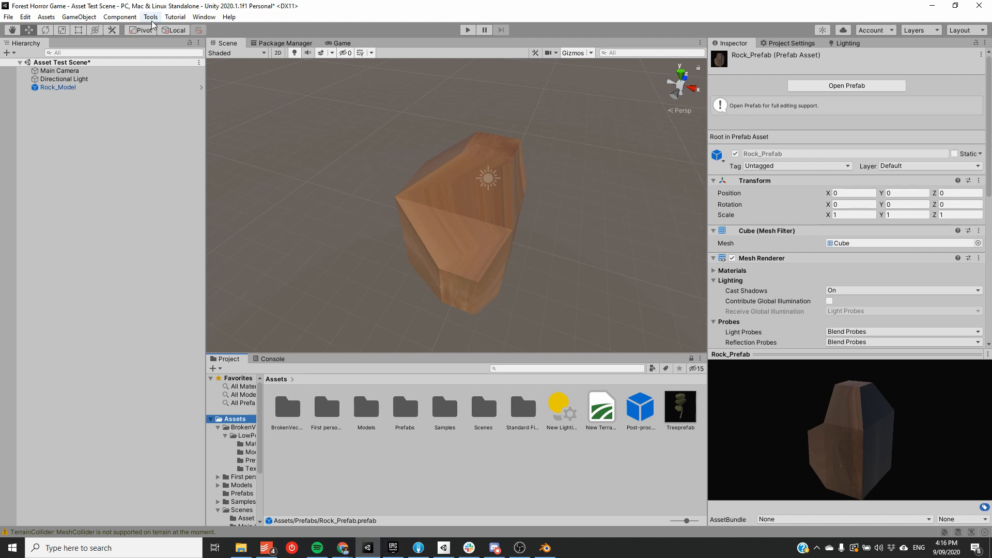
Step: Start a package export of the Assets folder and exclude the BrokenVector and First person controller folders
left_click(79, 17)
mouse_move(41, 18)
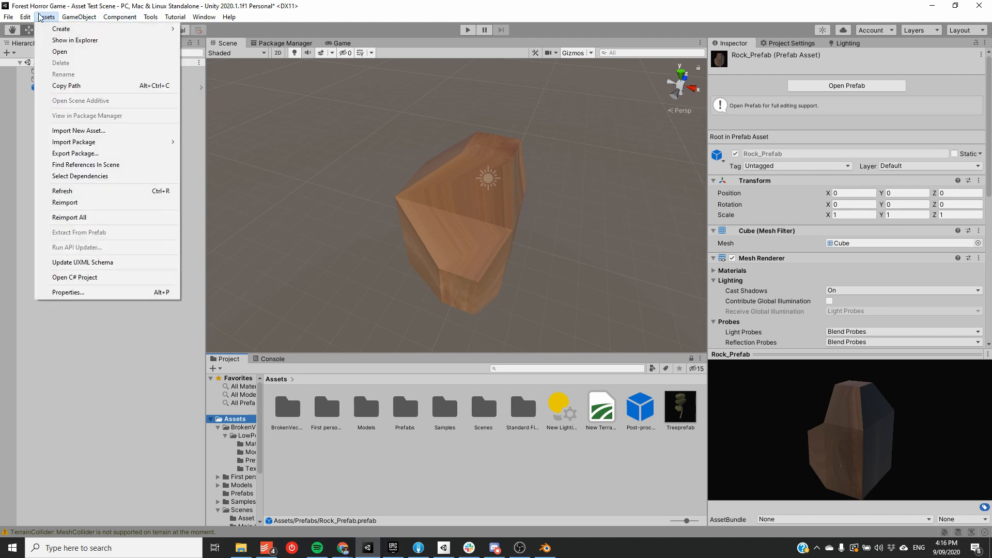
left_click(100, 154)
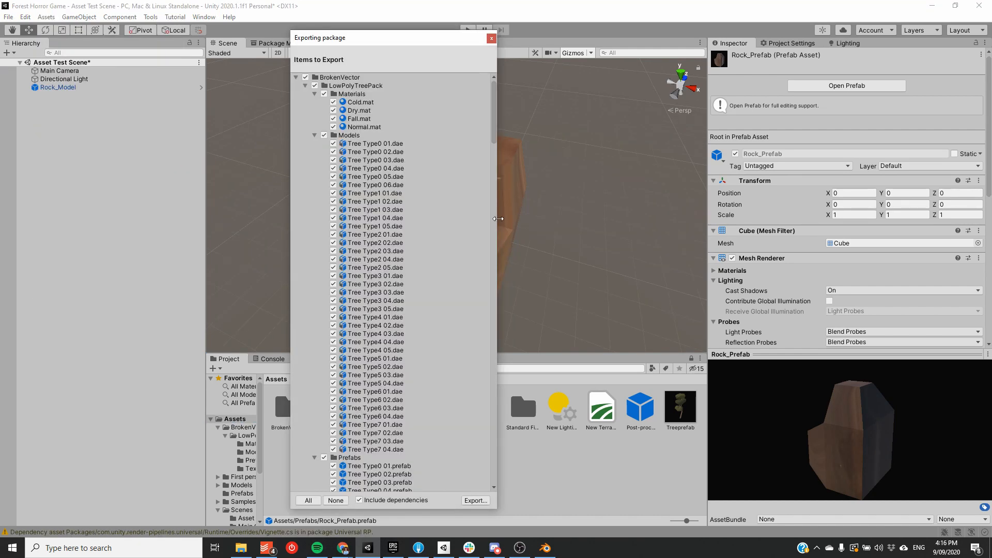
left_click(305, 78)
left_click(296, 77)
left_click(295, 85)
left_click(305, 86)
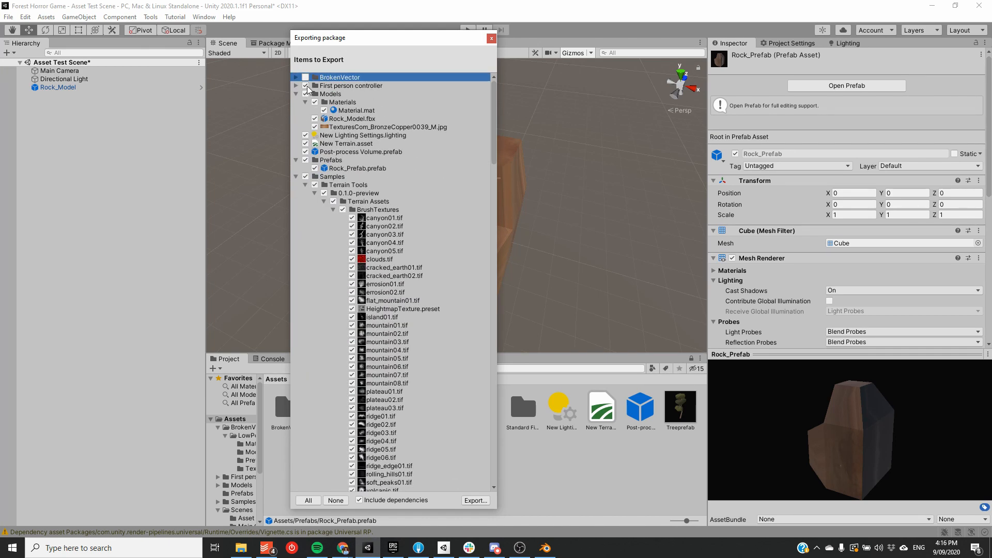
Step: Exclude Models, New Lighting Settings, New Terrain, Post-process Volume and Prefabs from the items to export
left_click(296, 94)
left_click(305, 94)
left_click(305, 103)
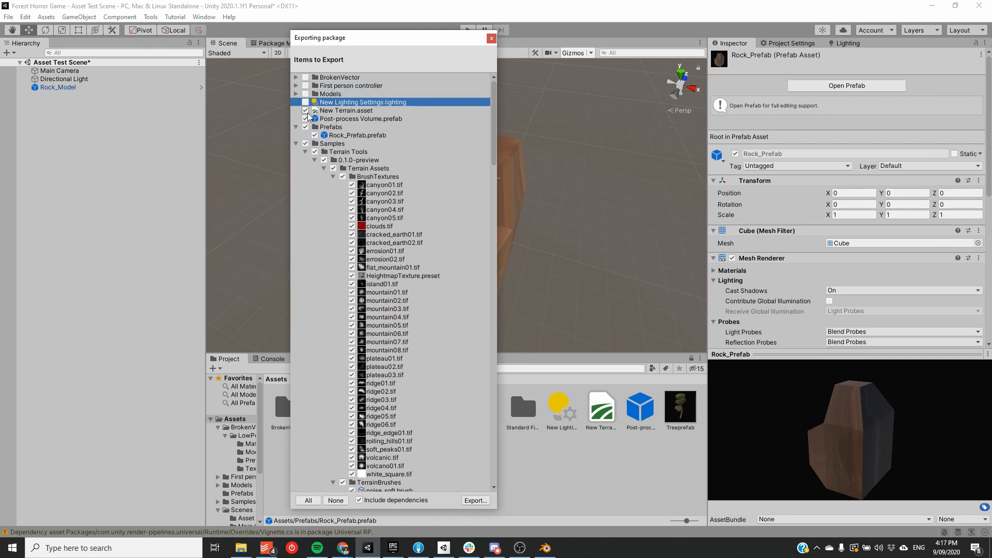
left_click(306, 110)
left_click(305, 119)
left_click(305, 127)
left_click(296, 127)
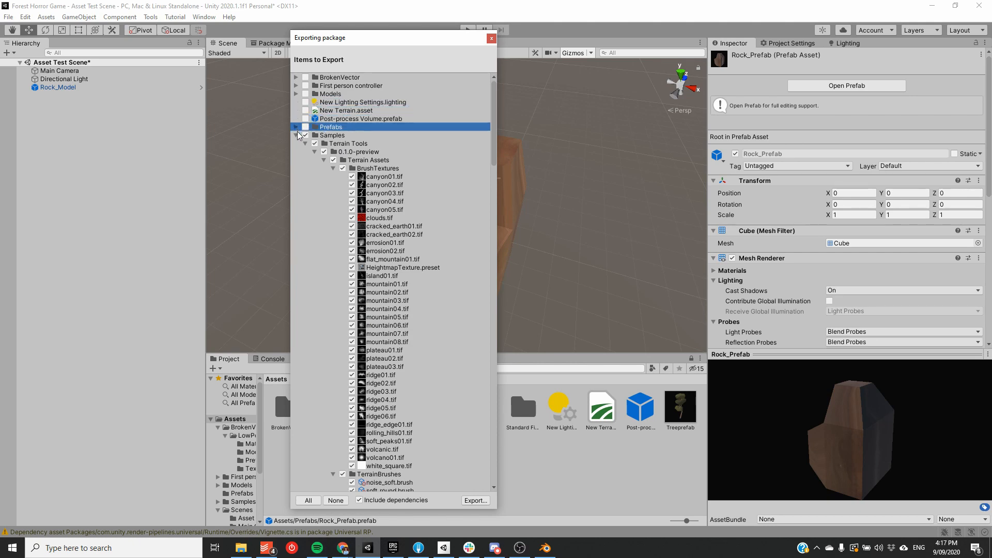
Step: Exclude the Samples, Scenes and Standard Files folders and Treeprefab from the items to export
left_click(296, 136)
left_click(305, 136)
left_click(292, 143)
left_click(293, 143)
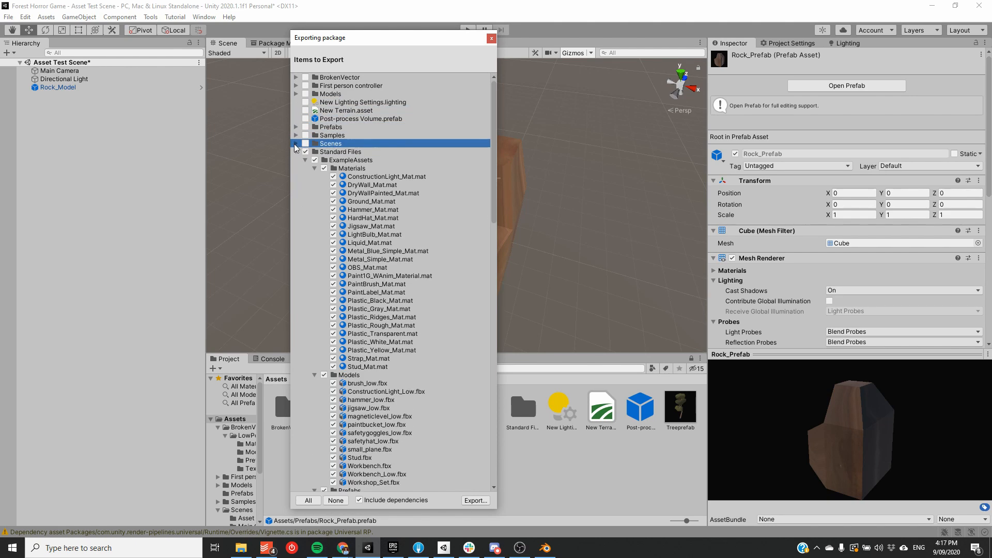
left_click(305, 151)
left_click(293, 152)
left_click(296, 152)
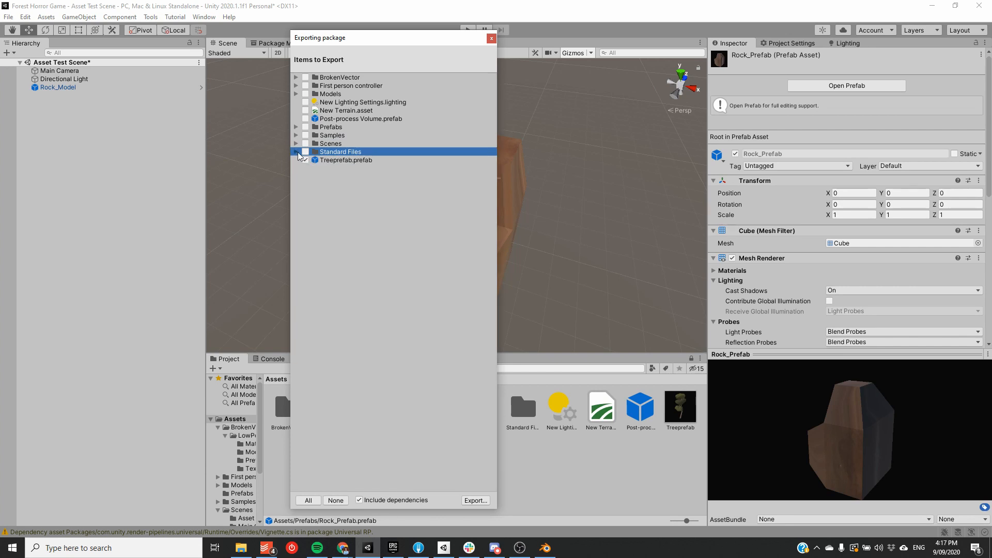
left_click(305, 160)
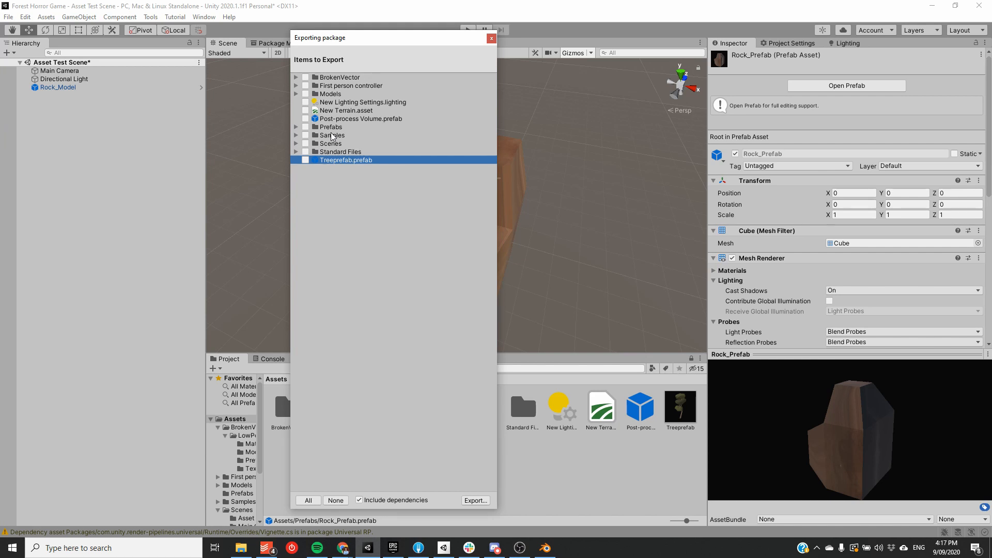
Step: Include the Prefabs folder with Rock_Prefab and the Models folder with its material, Rock_Model and texture in the export
left_click(296, 127)
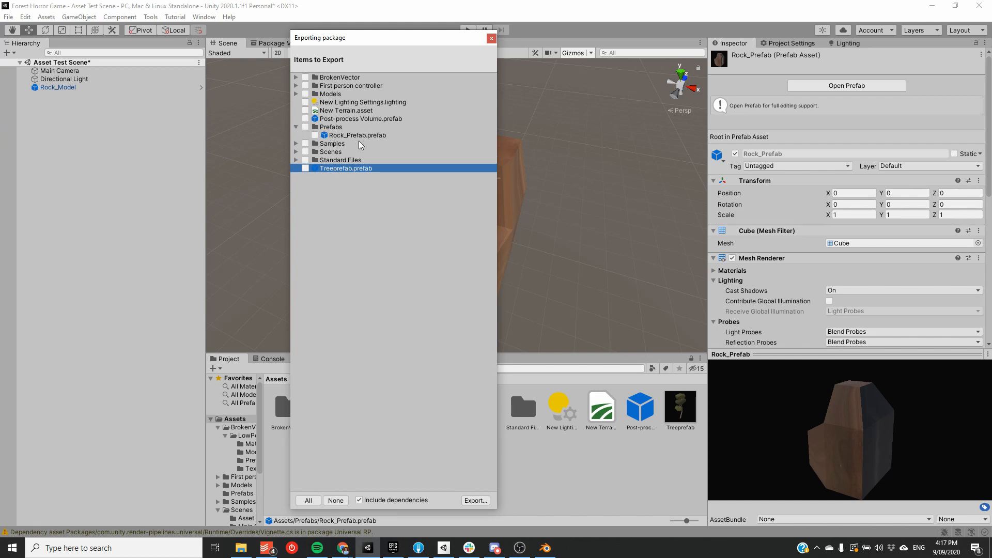
left_click(305, 127)
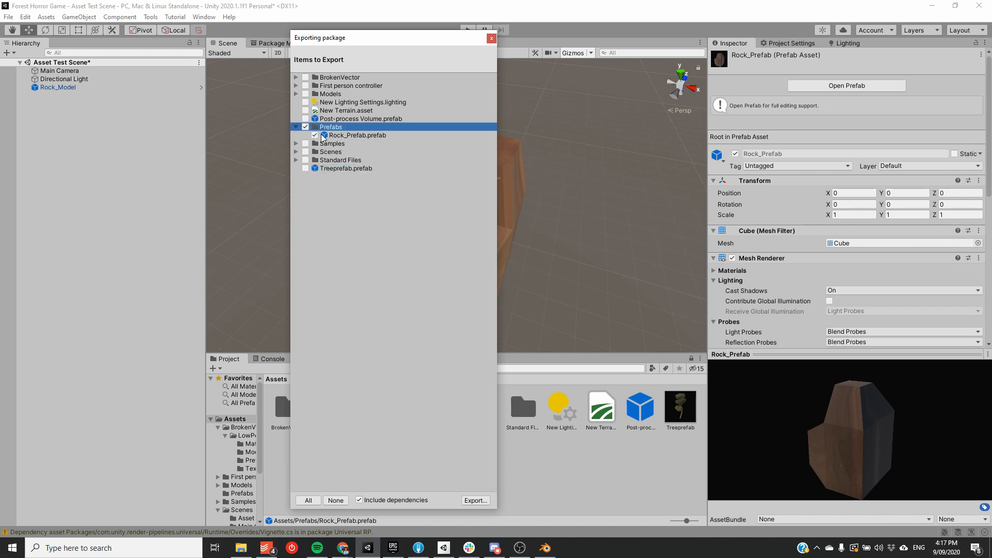
left_click(315, 137)
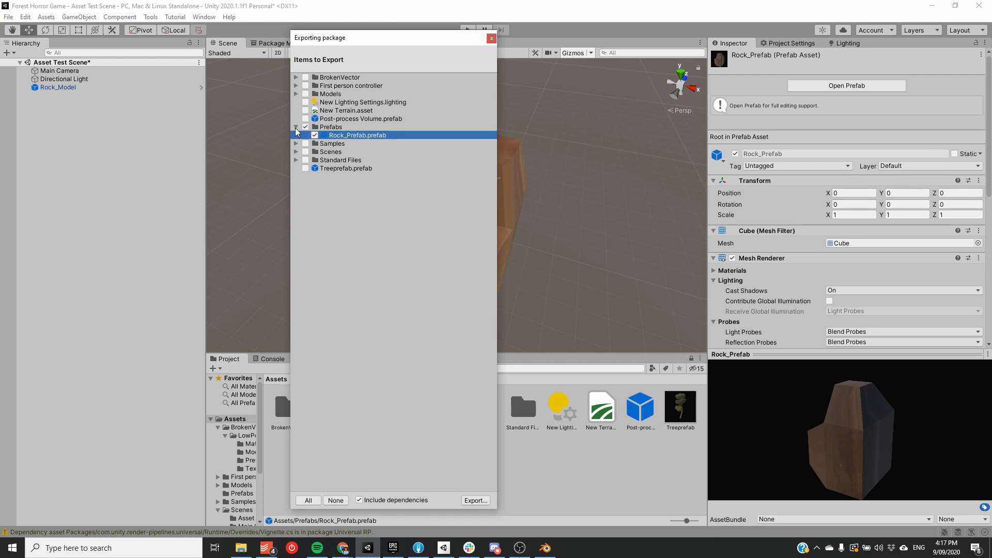
left_click(295, 127)
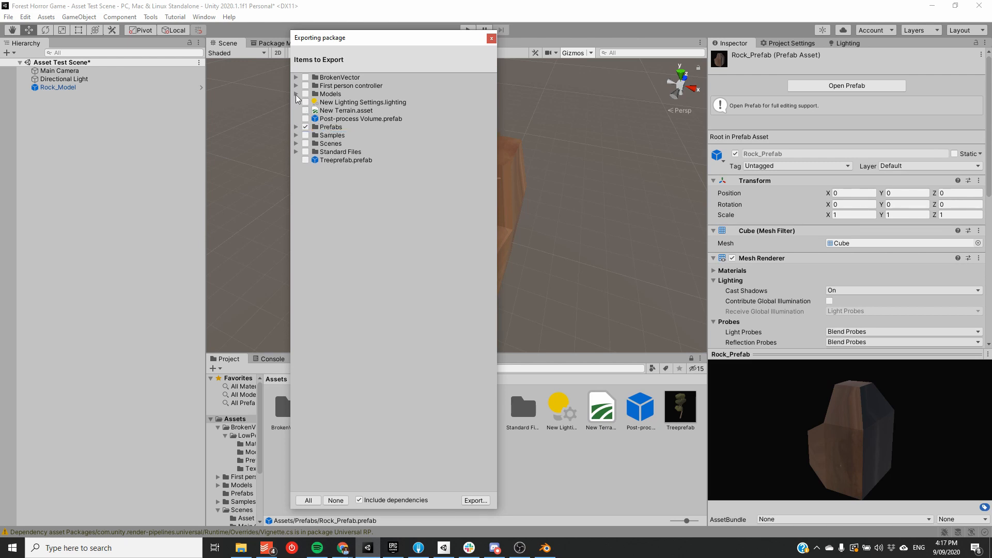
left_click(295, 94)
left_click(305, 94)
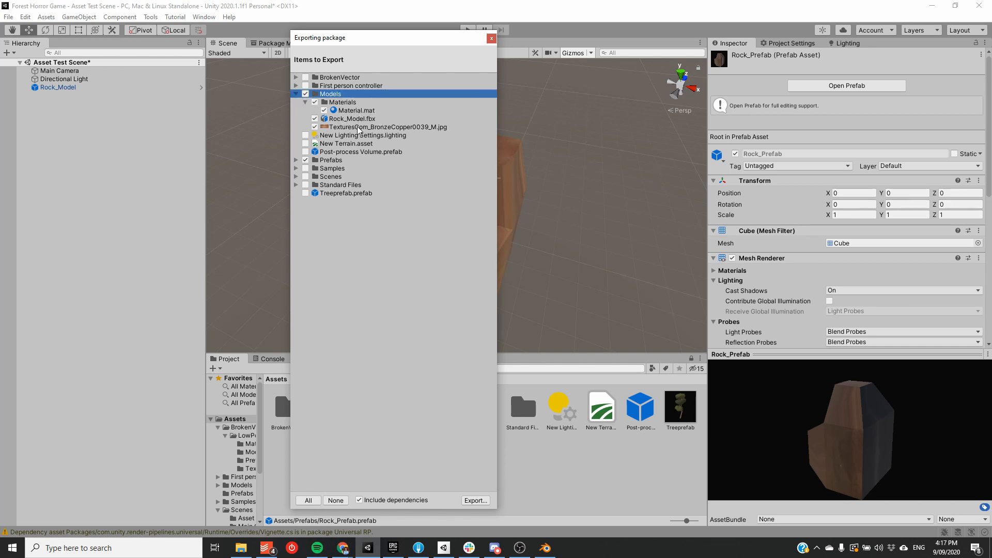
left_click(296, 94)
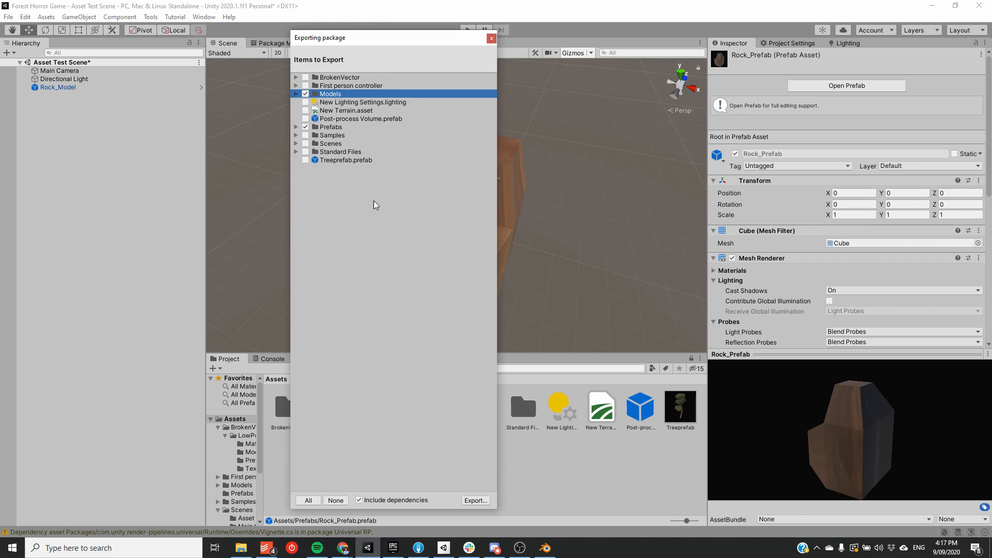
Step: Export the chosen items as the package Rock_Asset in the Models folder and move the package file to Documents
left_click(484, 502)
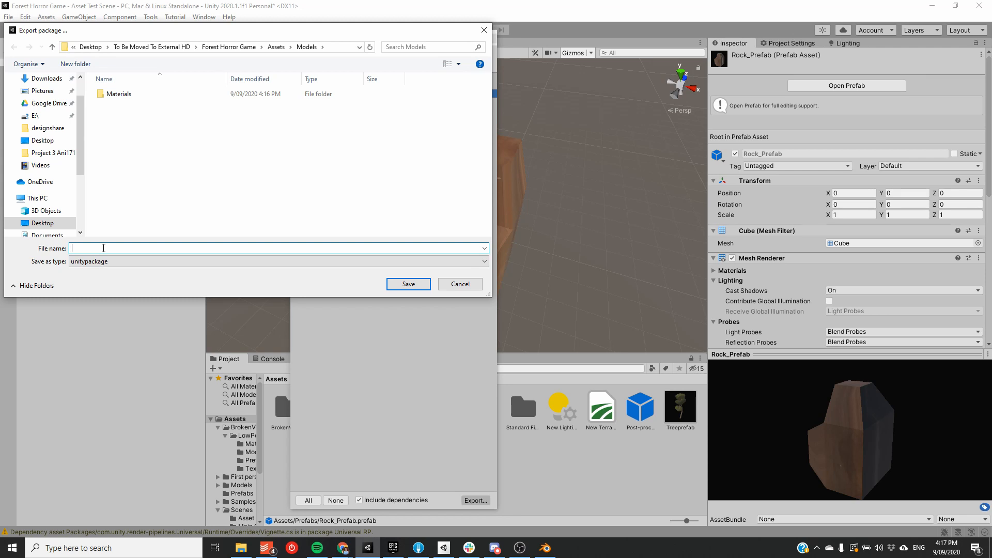
type("Rock_")
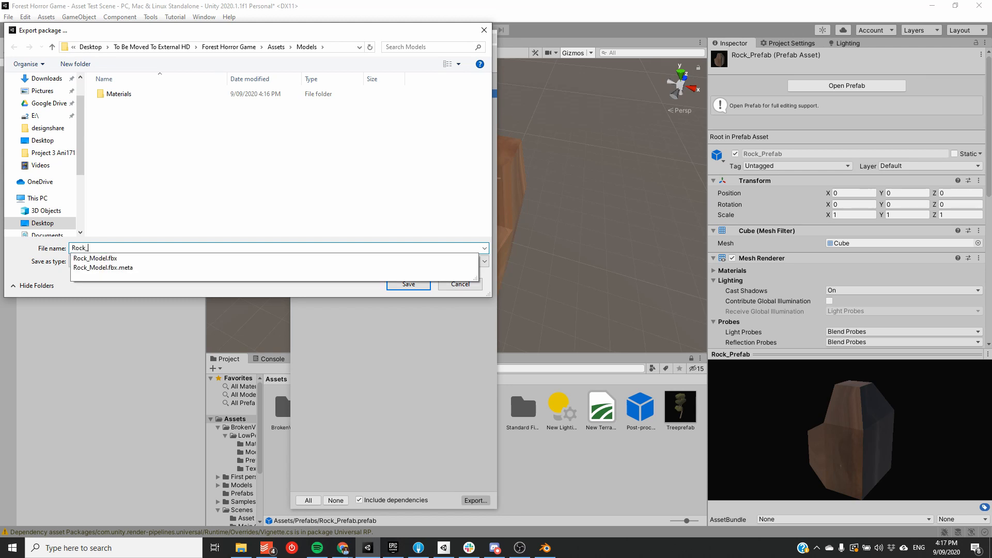
type("As")
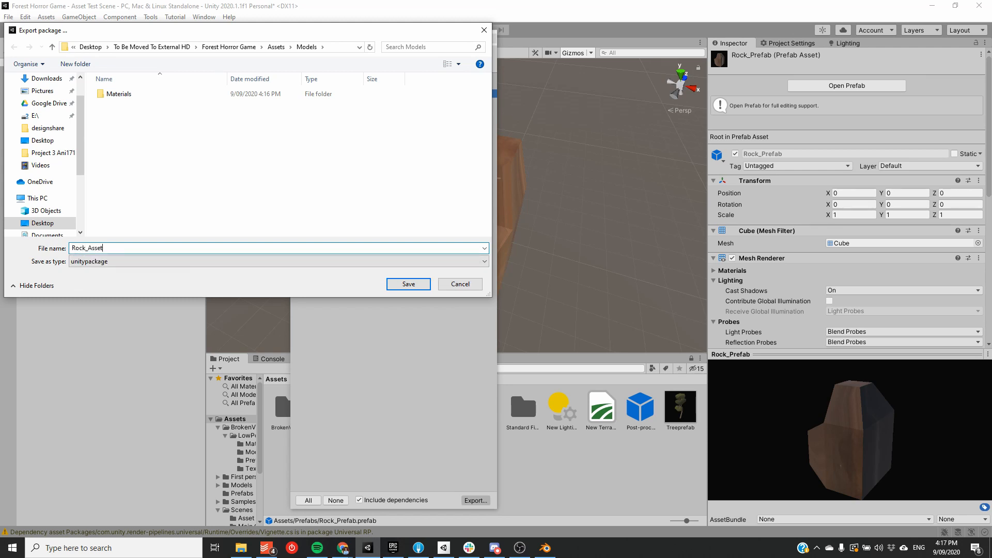
type("set")
key("Return")
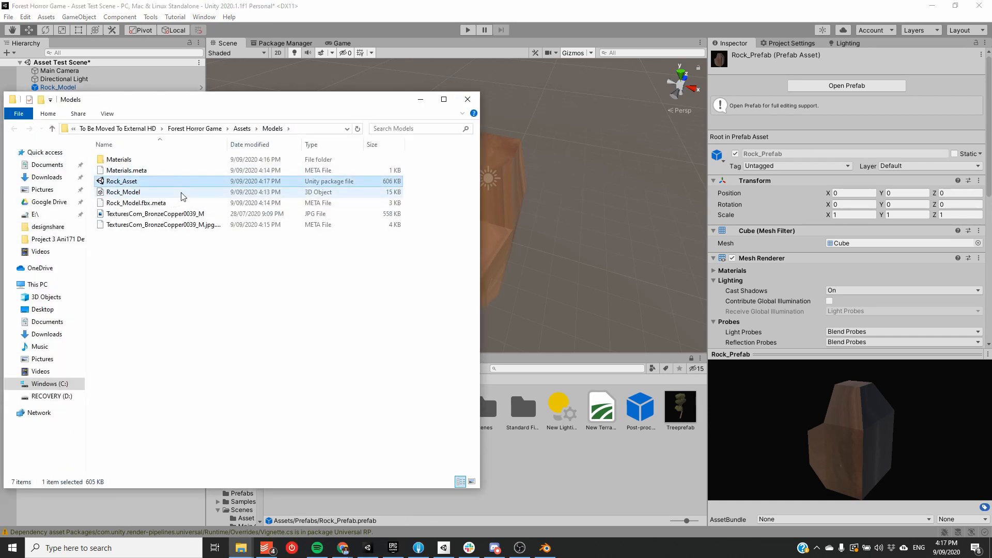
left_click_drag(135, 183, 53, 168)
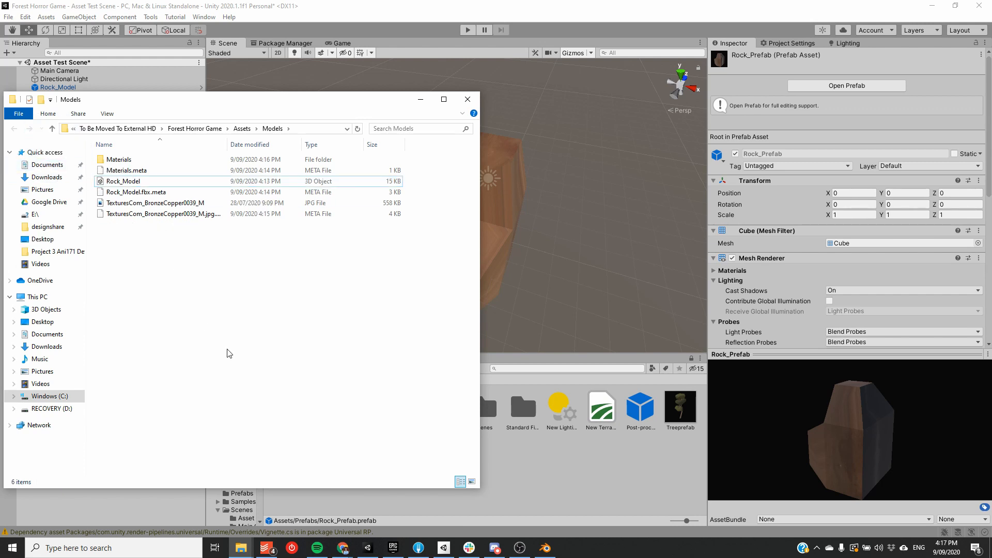
left_click(603, 467)
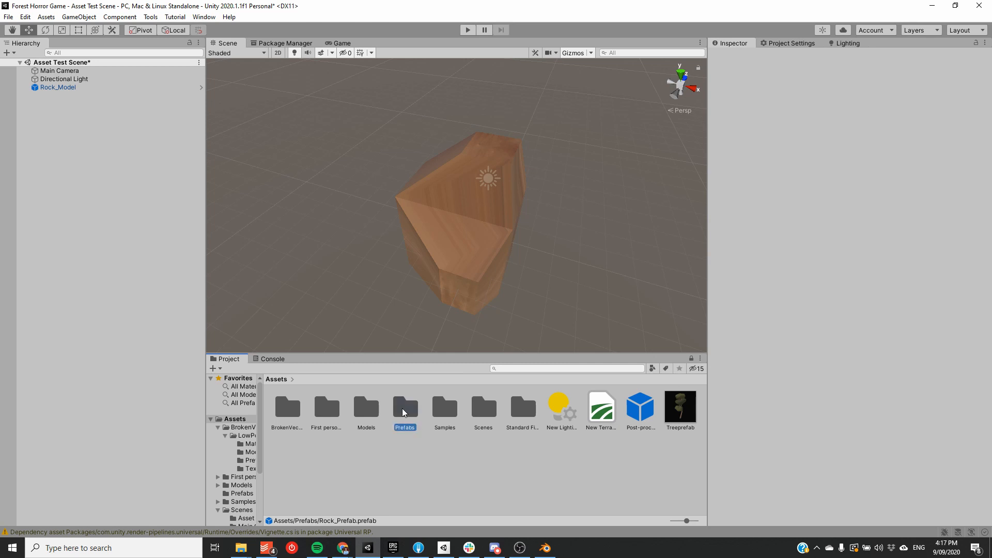
Step: Delete Rock_Prefab from the Prefabs folder
double_click(405, 408)
left_click(288, 408)
key("Delete")
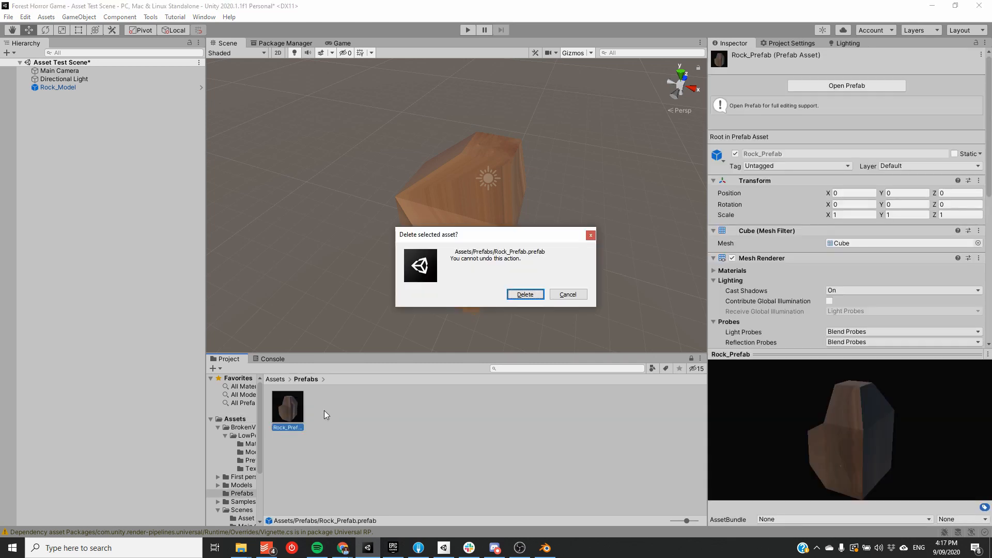
left_click(517, 297)
Step: Check the contents of the Models folder and delete the whole folder from Assets
left_click(235, 419)
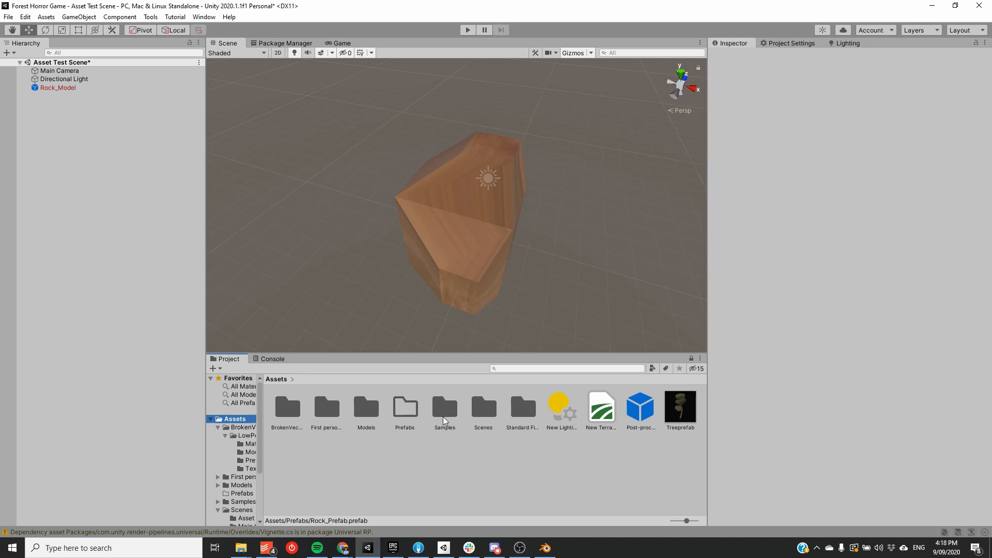
double_click(365, 410)
left_click(287, 407)
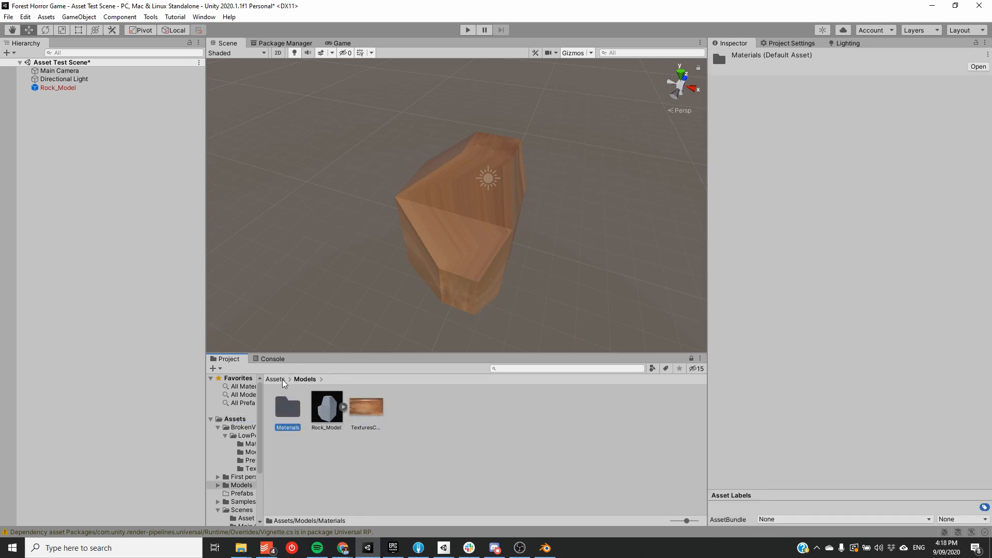
left_click(275, 379)
key("Delete")
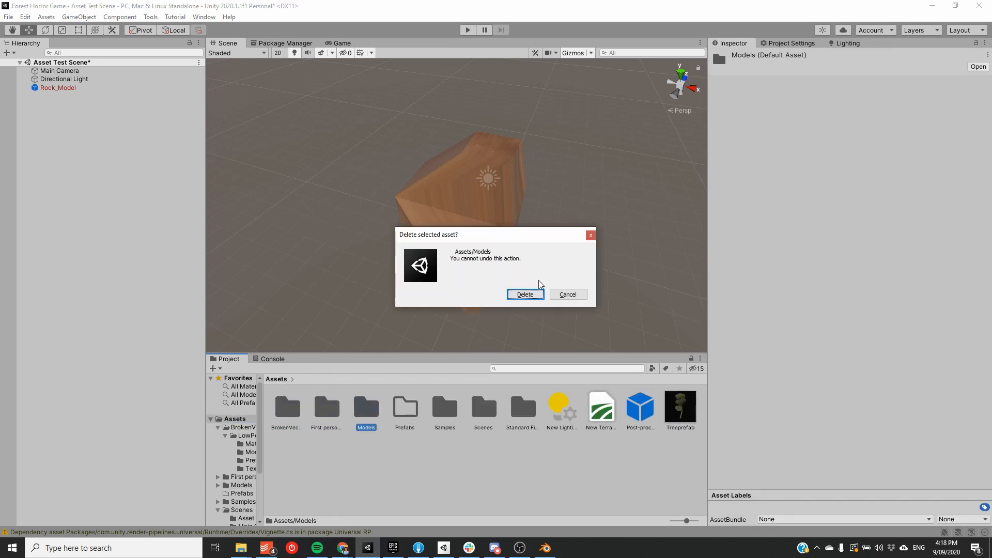
left_click(523, 293)
Step: Delete the leftover Rock_Model object from the scene
left_click(93, 88)
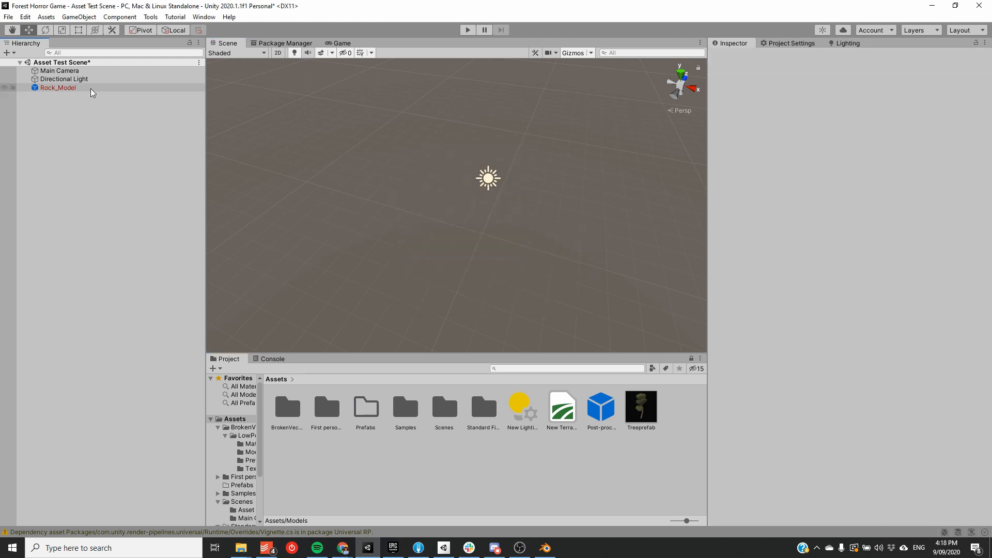
key("Delete")
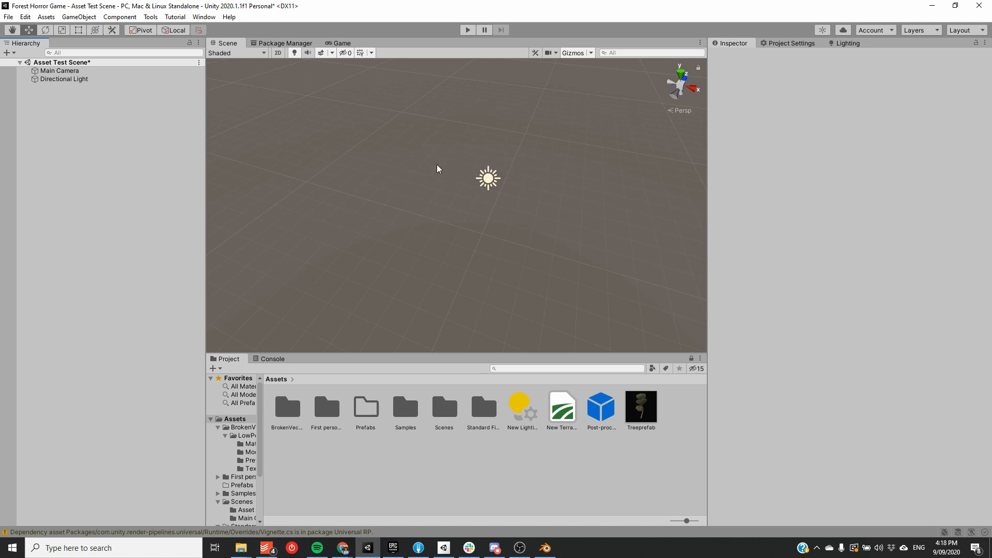
mouse_move(439, 169)
middle_mouse_down()
mouse_move(473, 155)
mouse_move(421, 157)
mouse_move(449, 157)
middle_mouse_up()
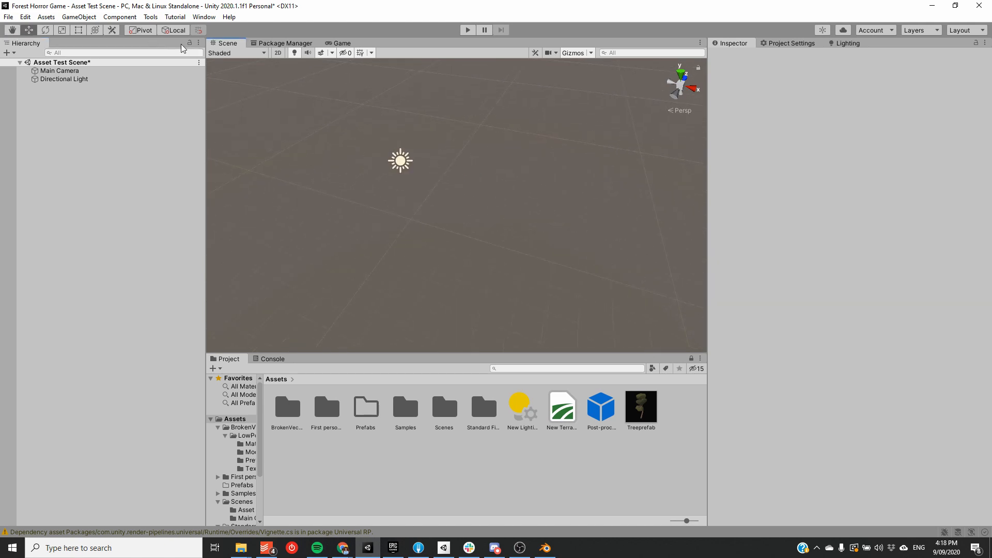
Step: Import the custom package Rock_Asset from the Documents folder with all its models, materials, texture and prefab included
left_click(46, 17)
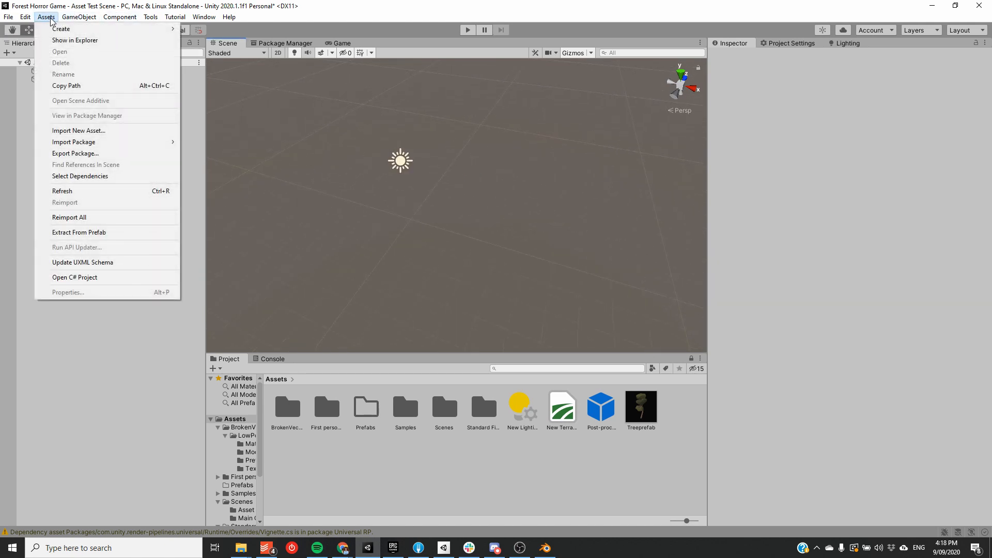
mouse_move(150, 142)
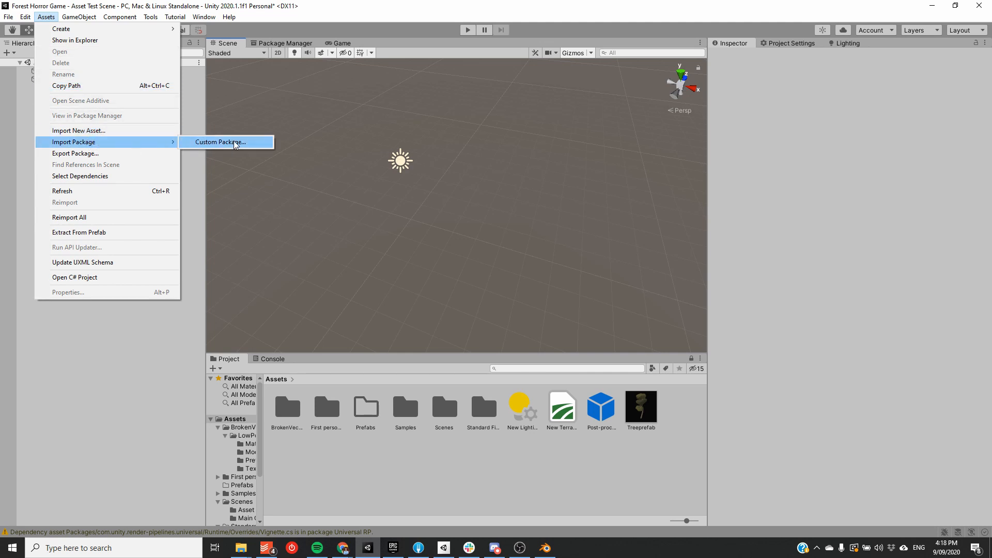
left_click(235, 143)
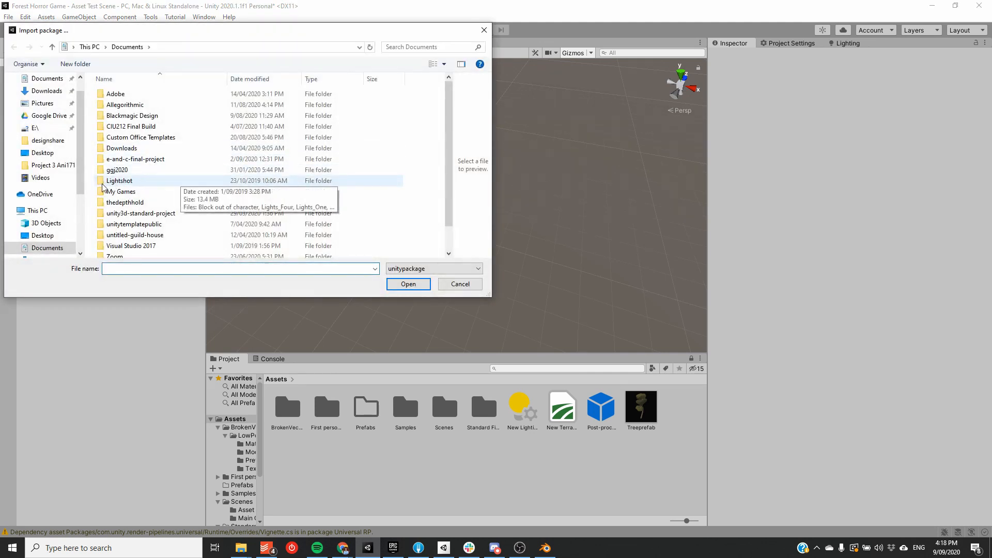
scroll(192, 210, "down", 1)
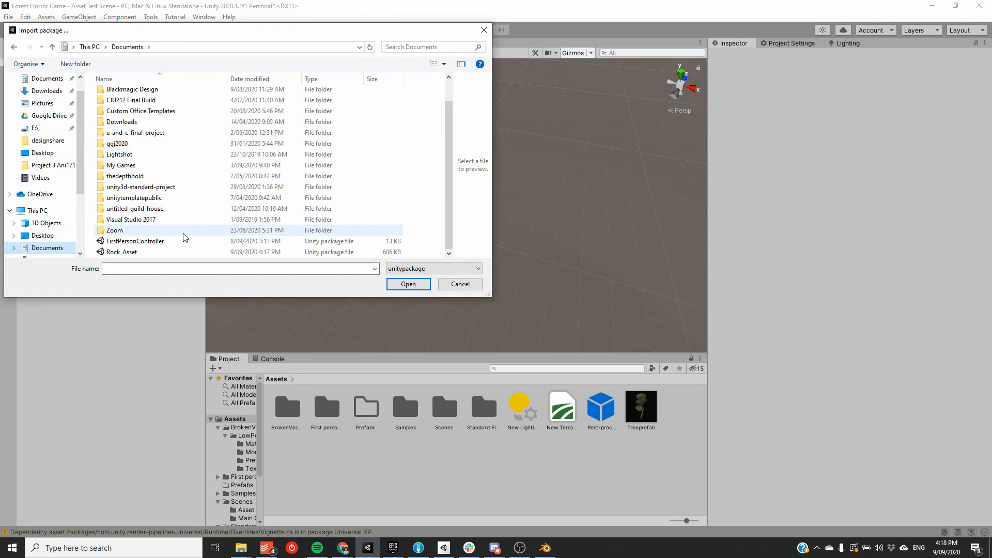
left_click(147, 255)
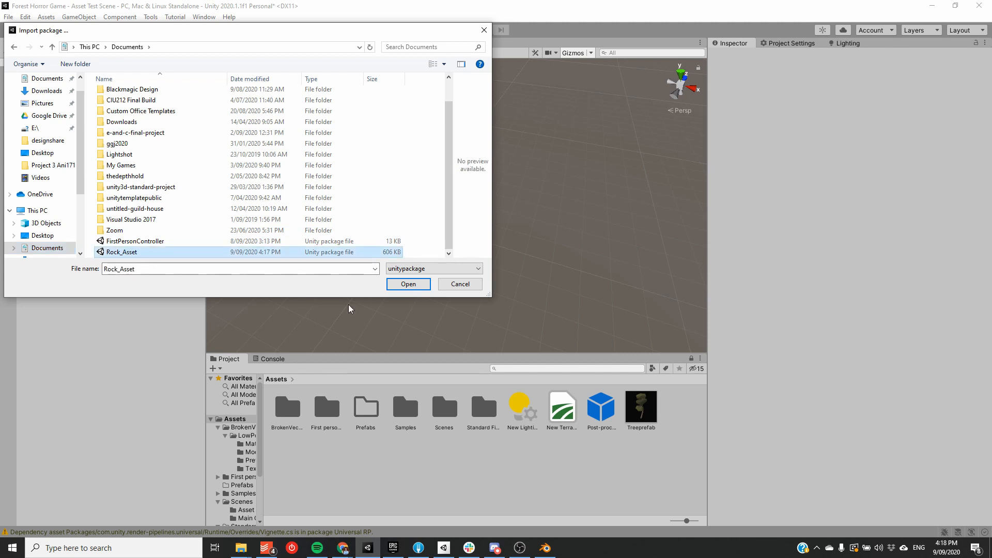
left_click(408, 284)
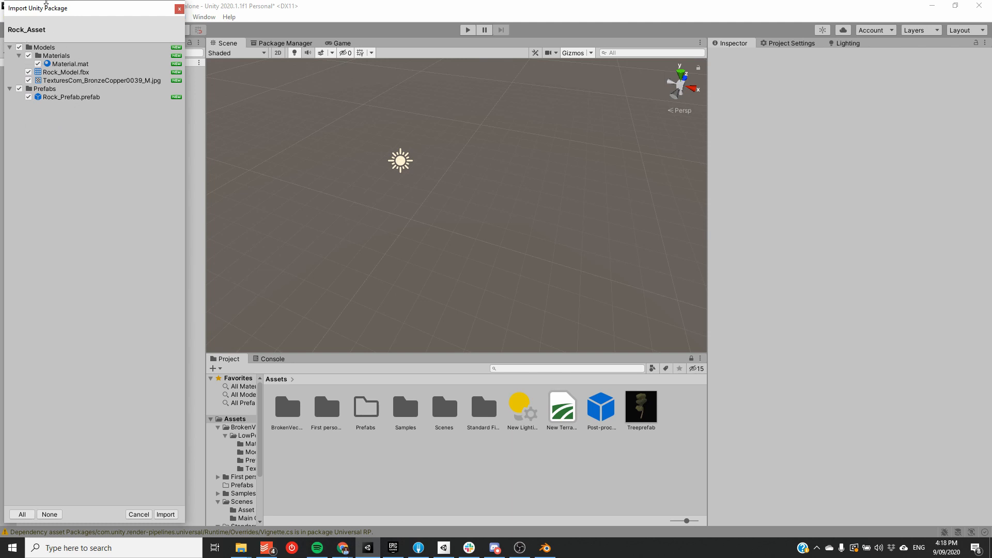
left_click(166, 514)
Step: Place Rock_Prefab from the Prefabs folder into the scene and view the rock from another side
left_click(413, 421)
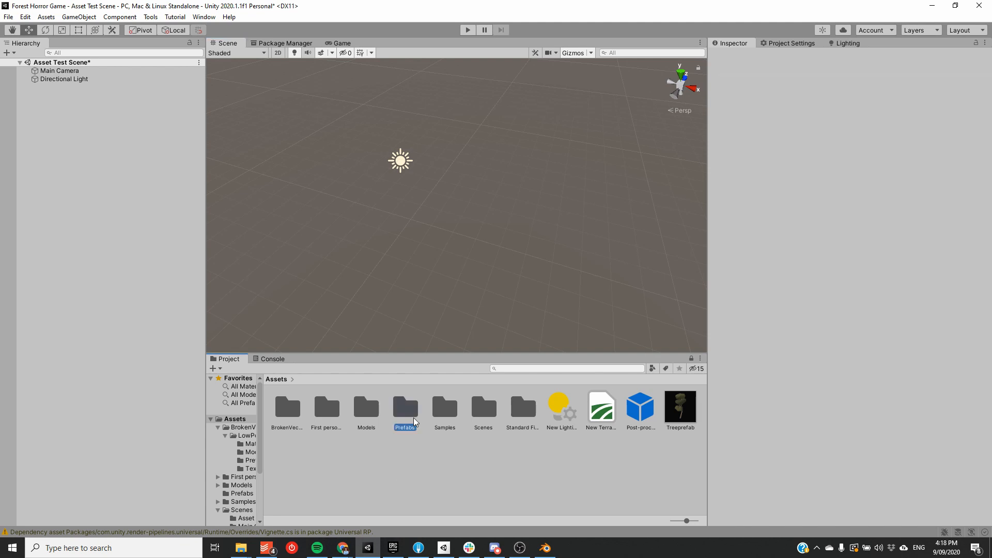
double_click(413, 419)
left_click_drag(298, 413, 430, 236)
key("a")
right_click_drag(429, 232, 630, 256)
right_click_drag(368, 261, 566, 260)
key("a")
left_click(634, 289)
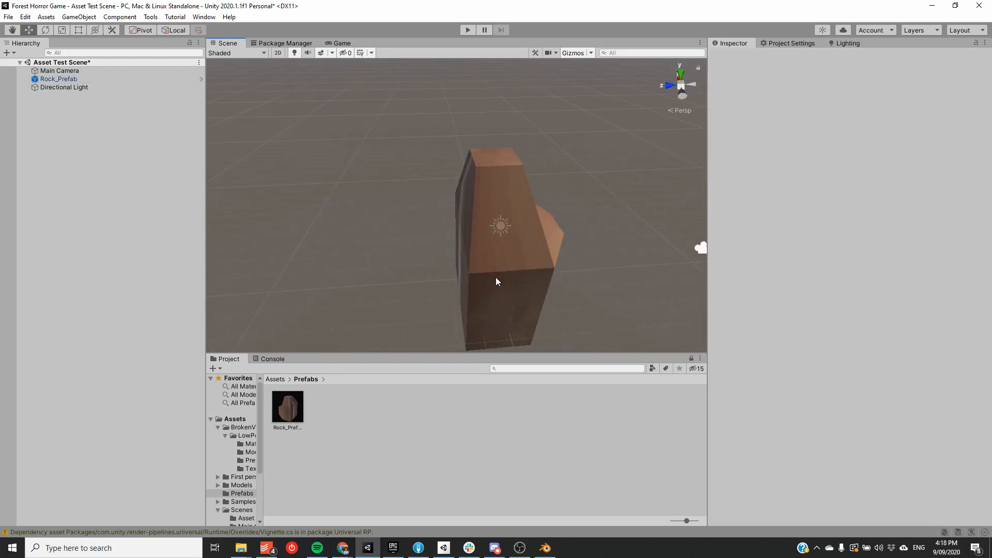
Step: Examine the re-imported Rock_Model and bronze copper texture in Models, the Rock_Prefab asset in Prefabs, and the rock placed in the scene
left_click(235, 418)
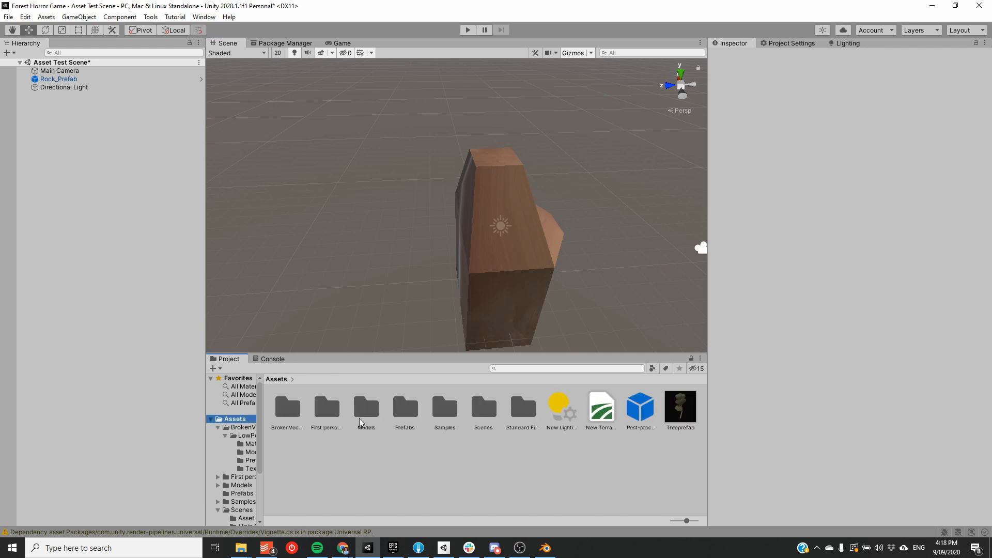
left_click(417, 418)
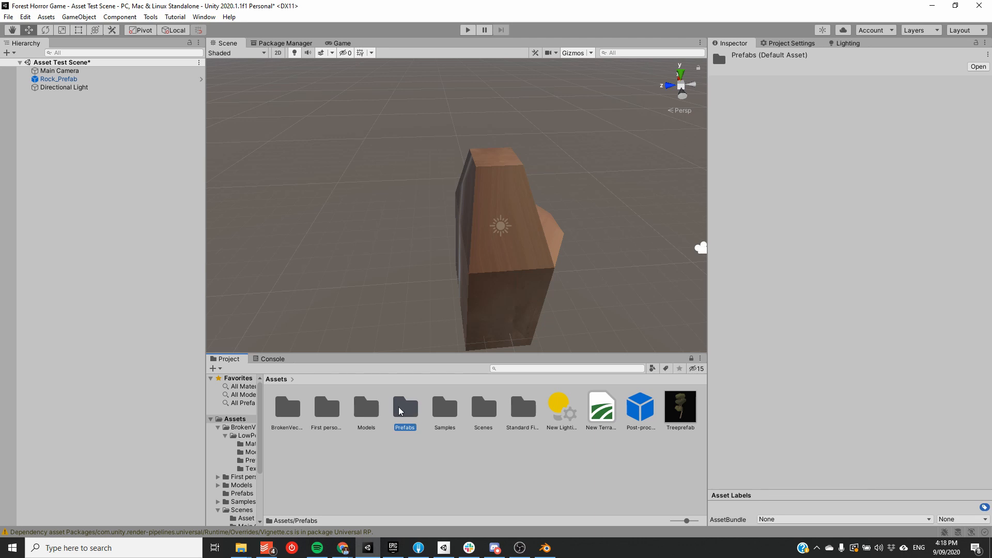
left_click_drag(455, 262, 247, 267, "alt")
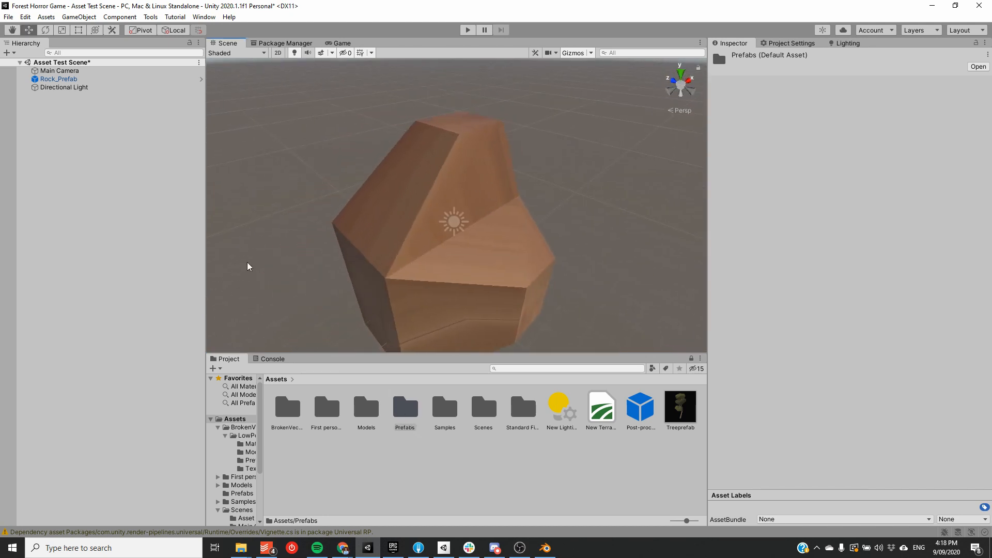
double_click(377, 420)
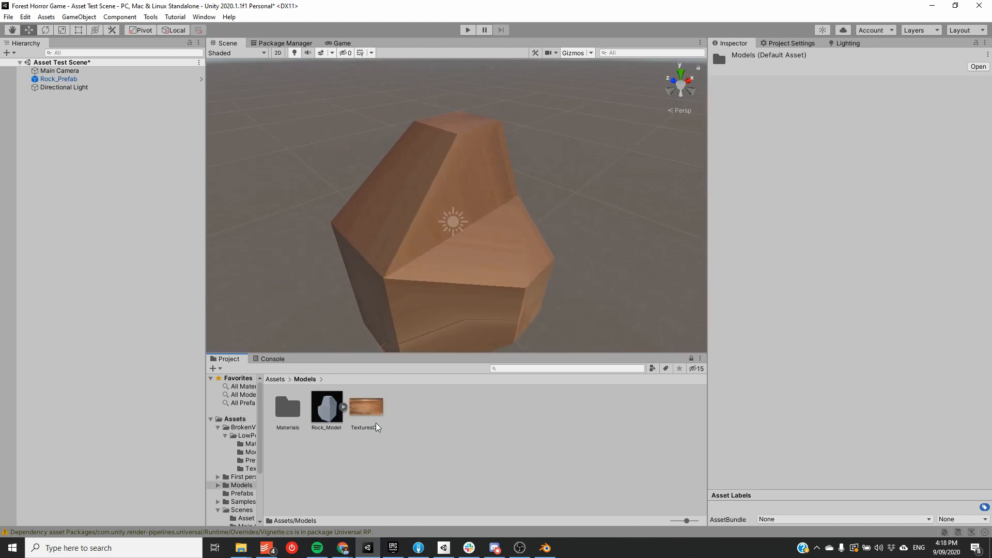
left_click(323, 408)
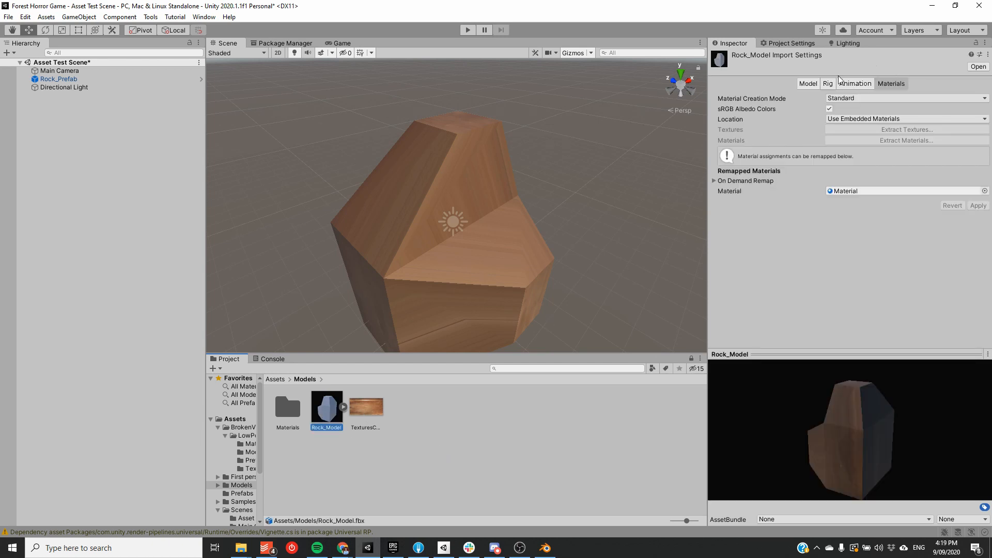
left_click(376, 408)
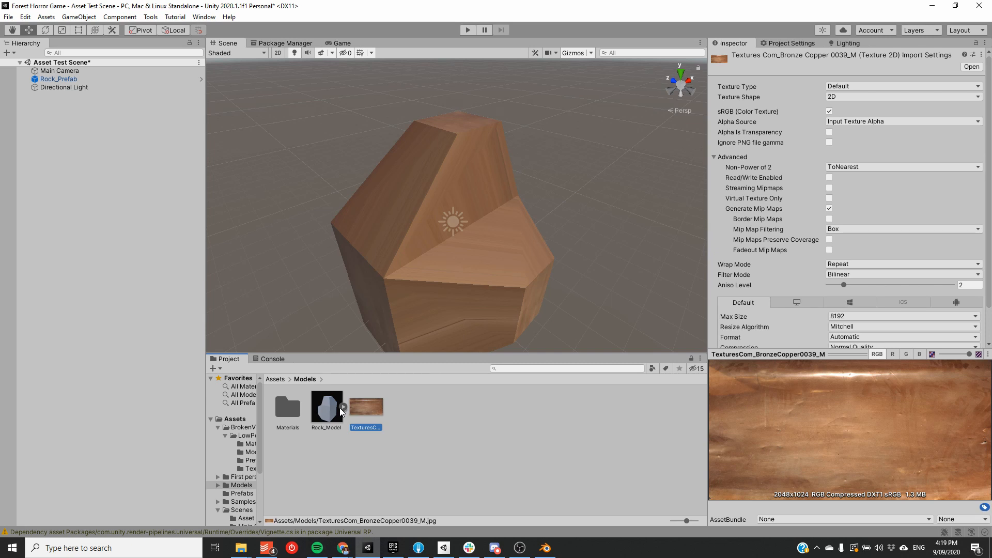
left_click(247, 418)
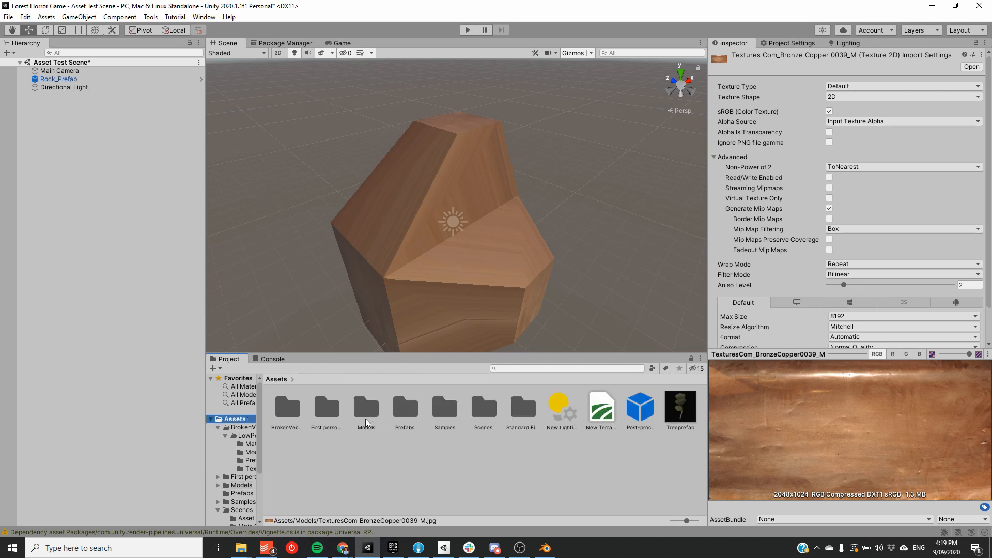
left_click(325, 413)
double_click(403, 408)
left_click(288, 414)
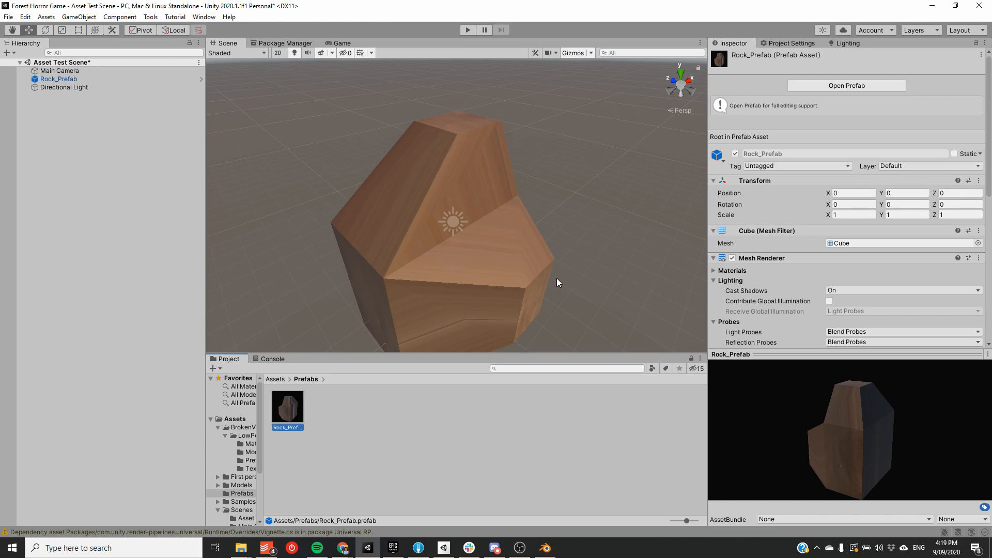
left_click(510, 228)
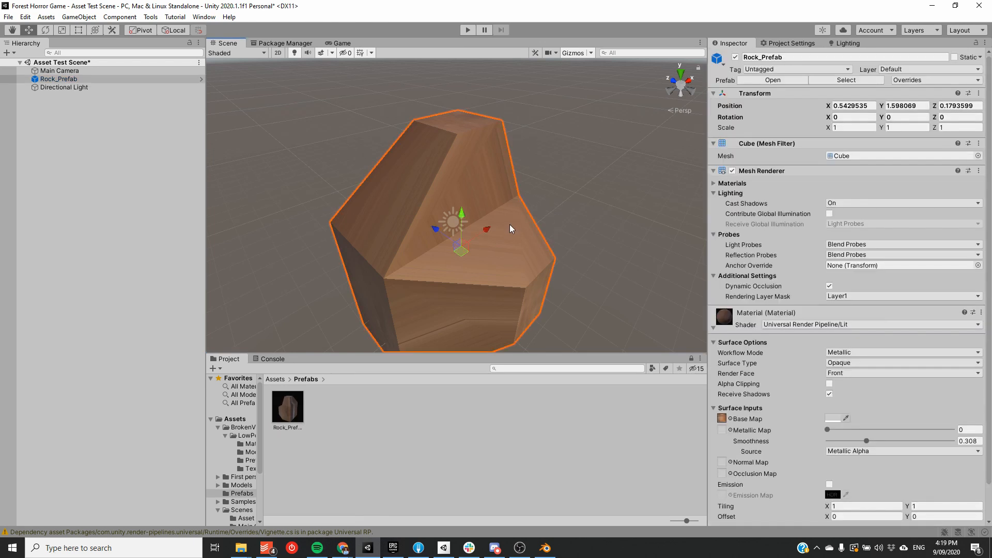